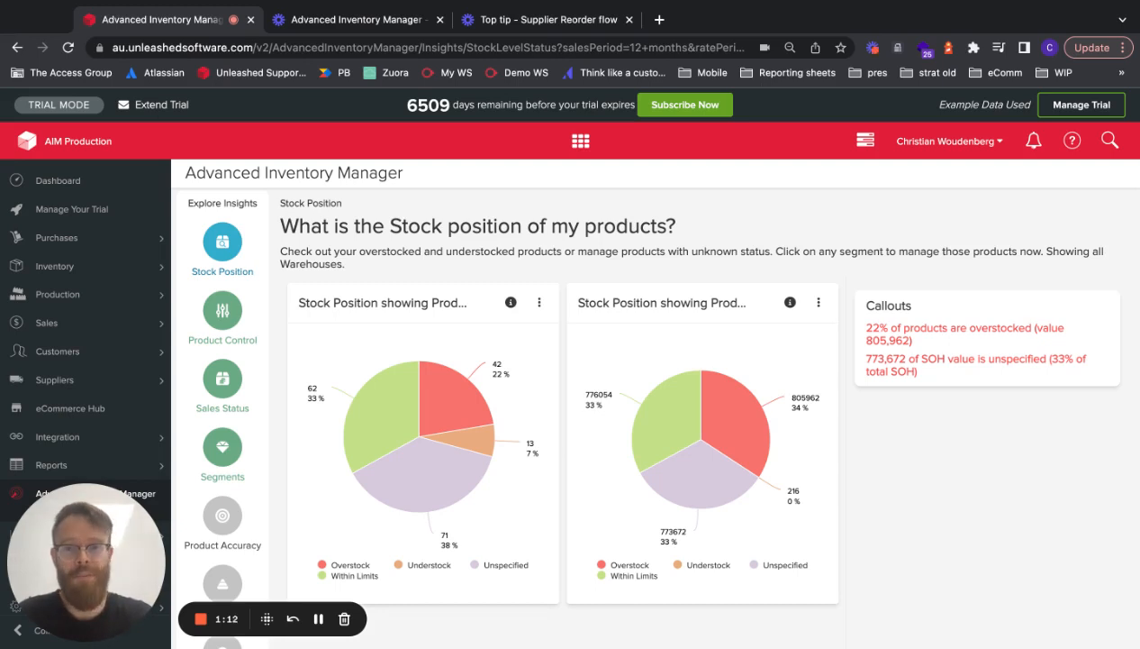
# Filter stock modelling to supplier Berry Boutique and Main Warehouse, showing the 14 matching items
pyautogui.click(232, 448)
pyautogui.moveTo(939, 341)
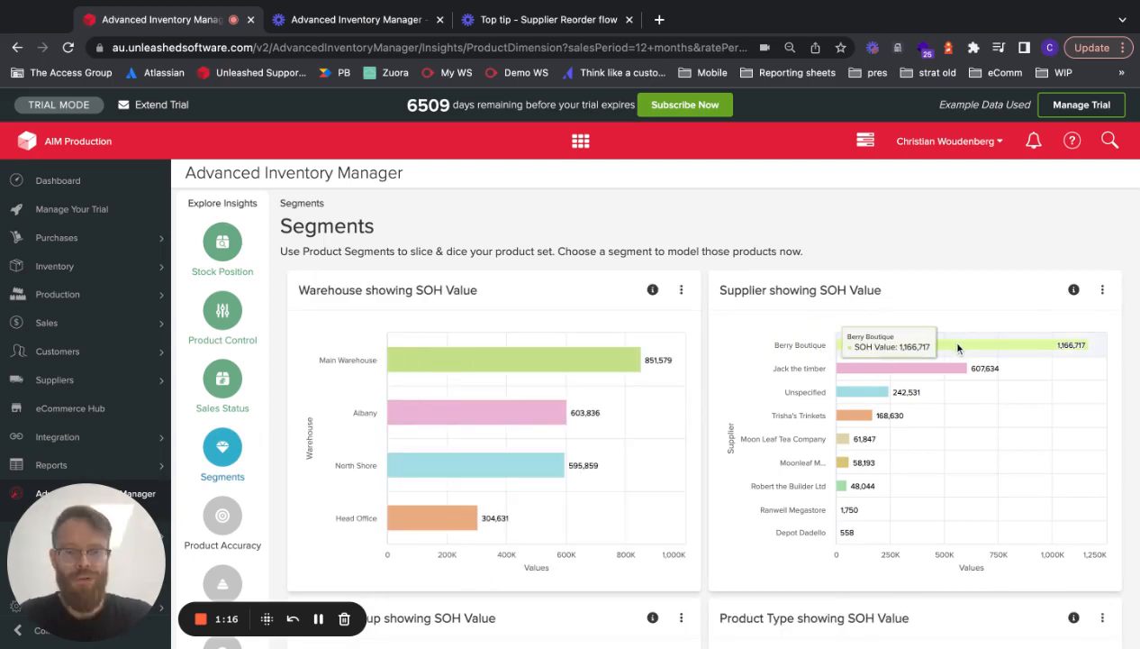
pyautogui.click(939, 345)
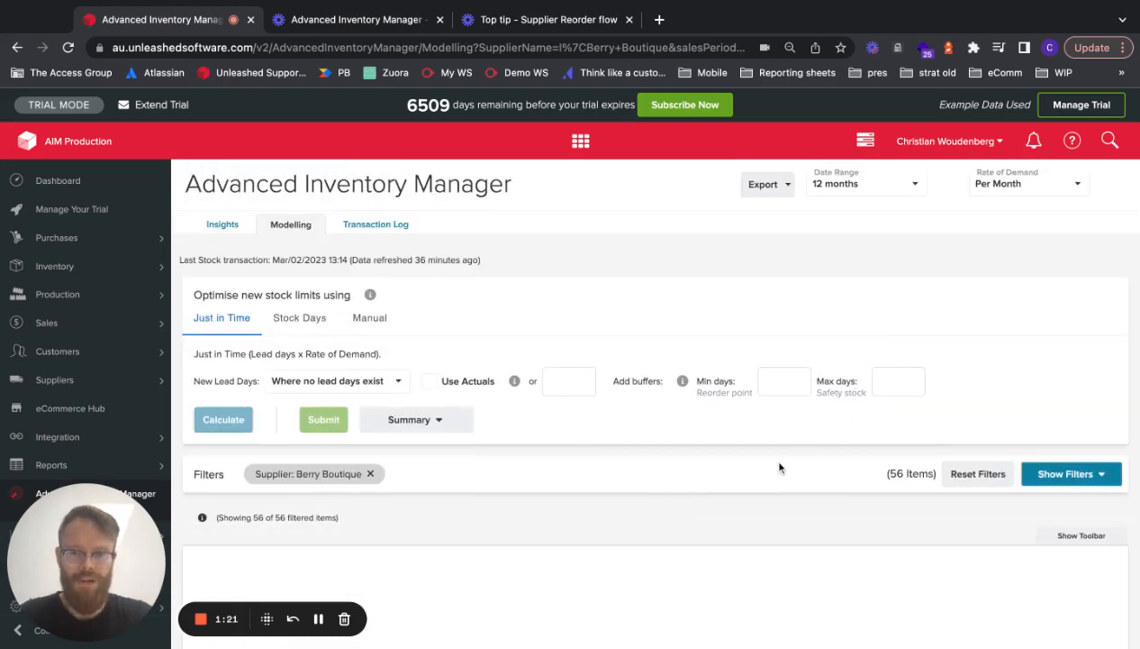
pyautogui.click(1079, 480)
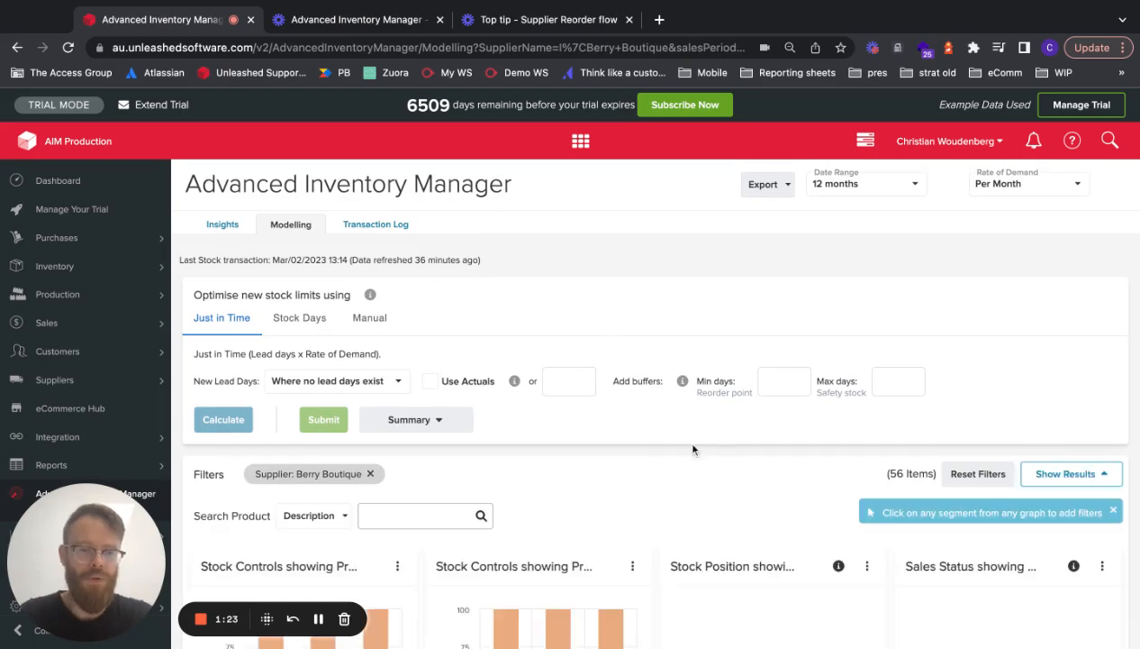
pyautogui.scroll(-6, 631, 466)
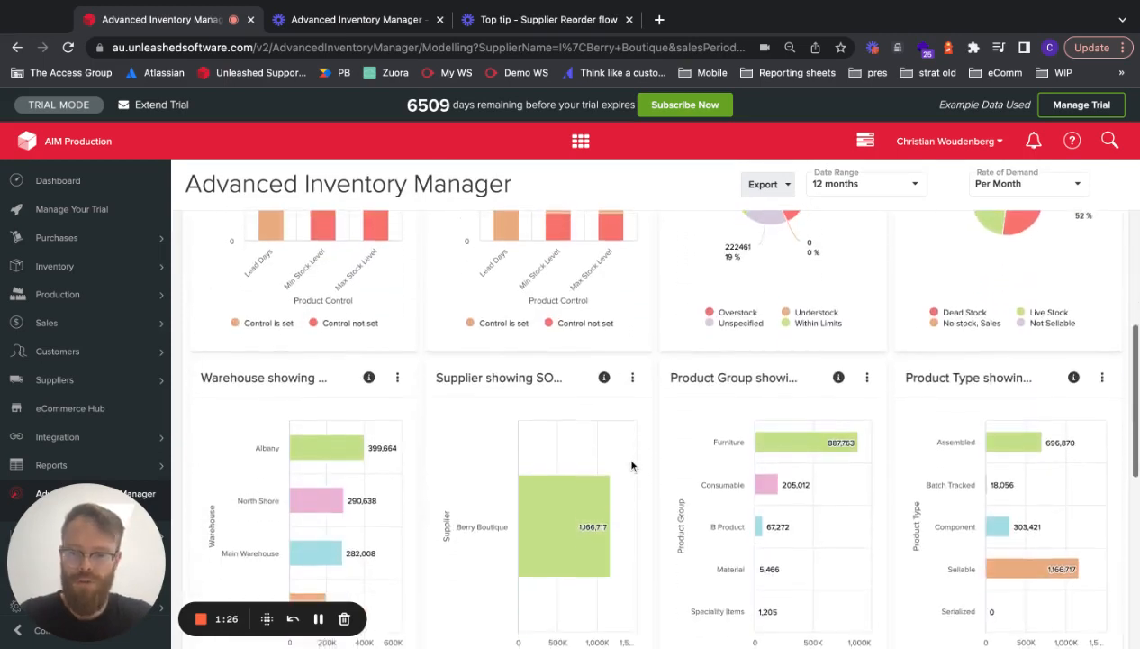
pyautogui.moveTo(320, 547)
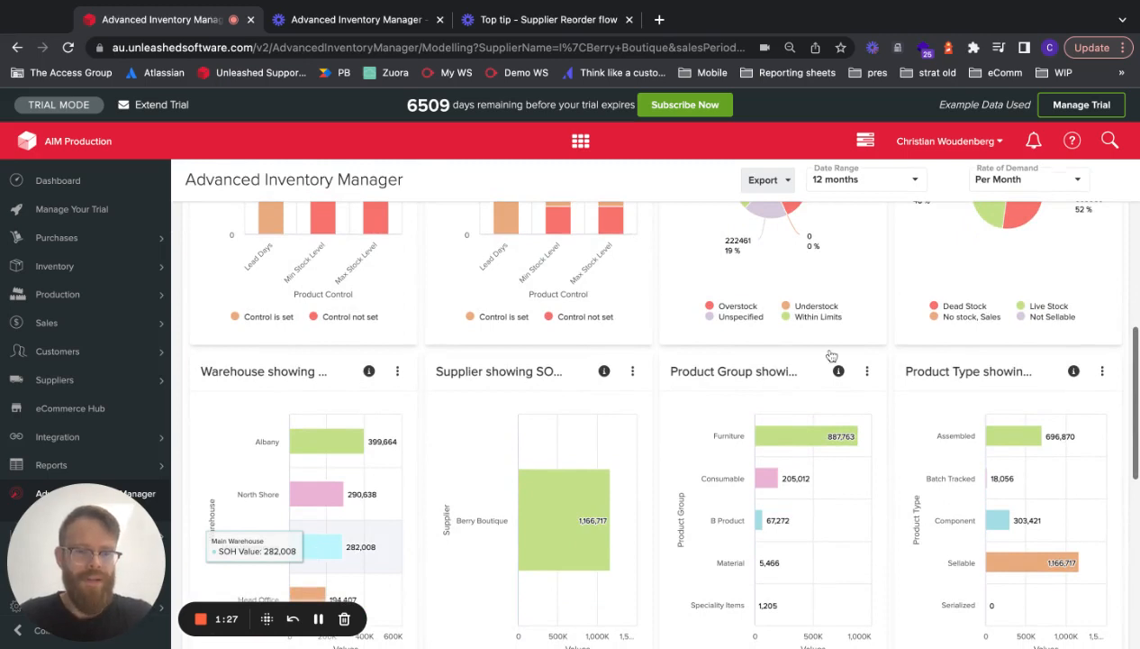
pyautogui.scroll(6, 832, 356)
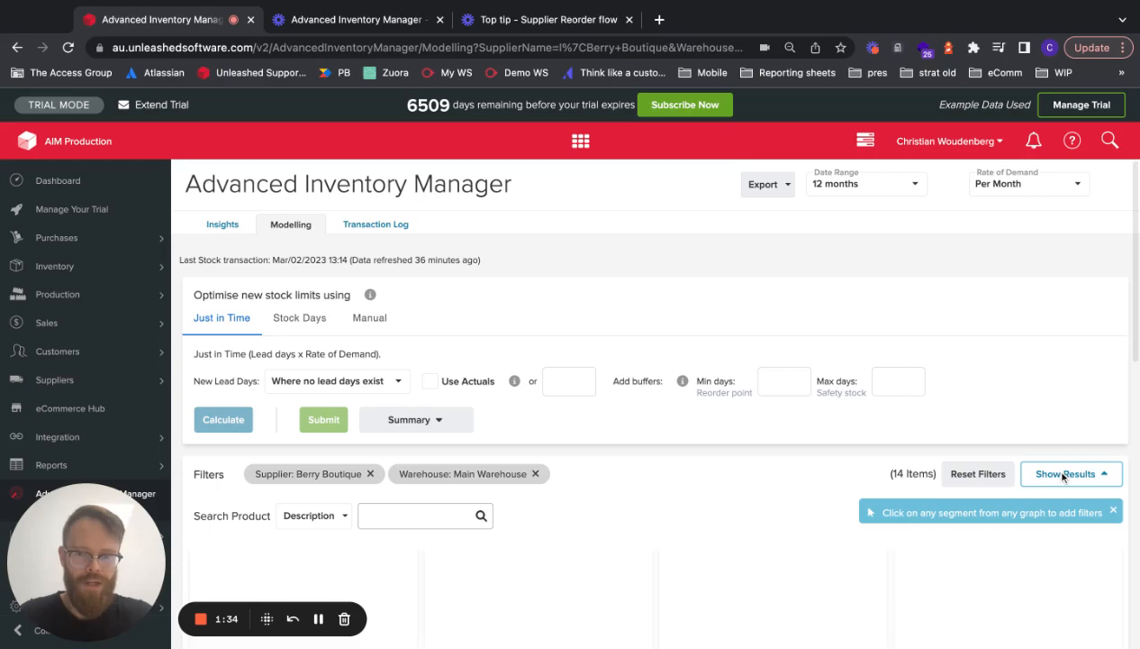
pyautogui.click(1063, 475)
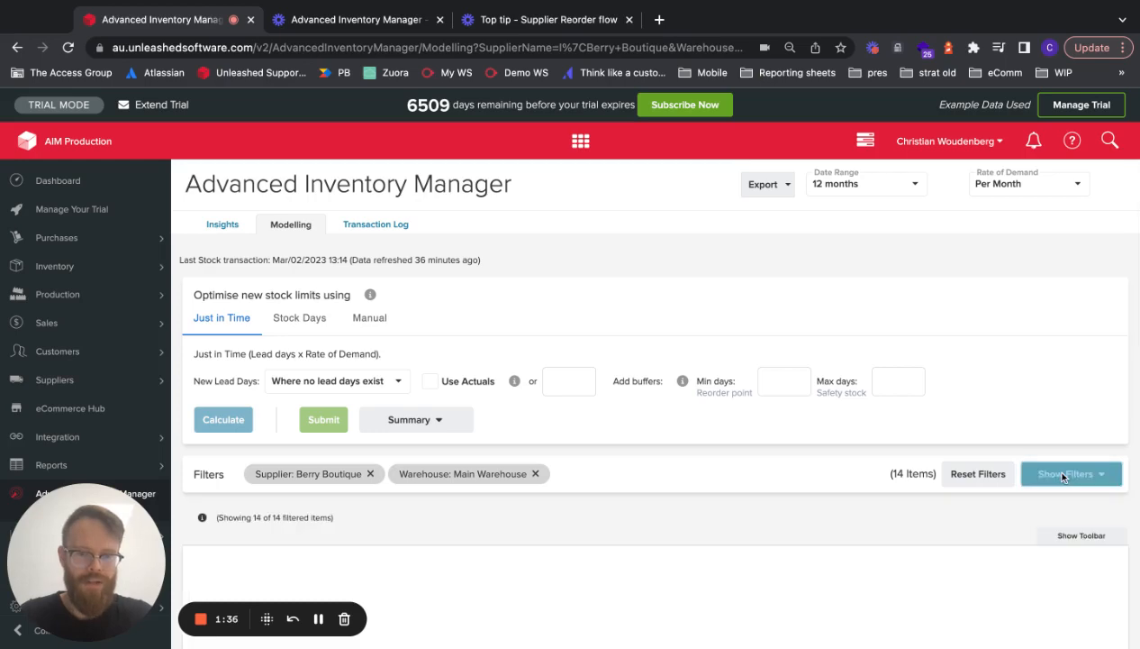
# Set the Just in Time New Lead Days option to Override all with 60 days
pyautogui.scroll(-4, 760, 431)
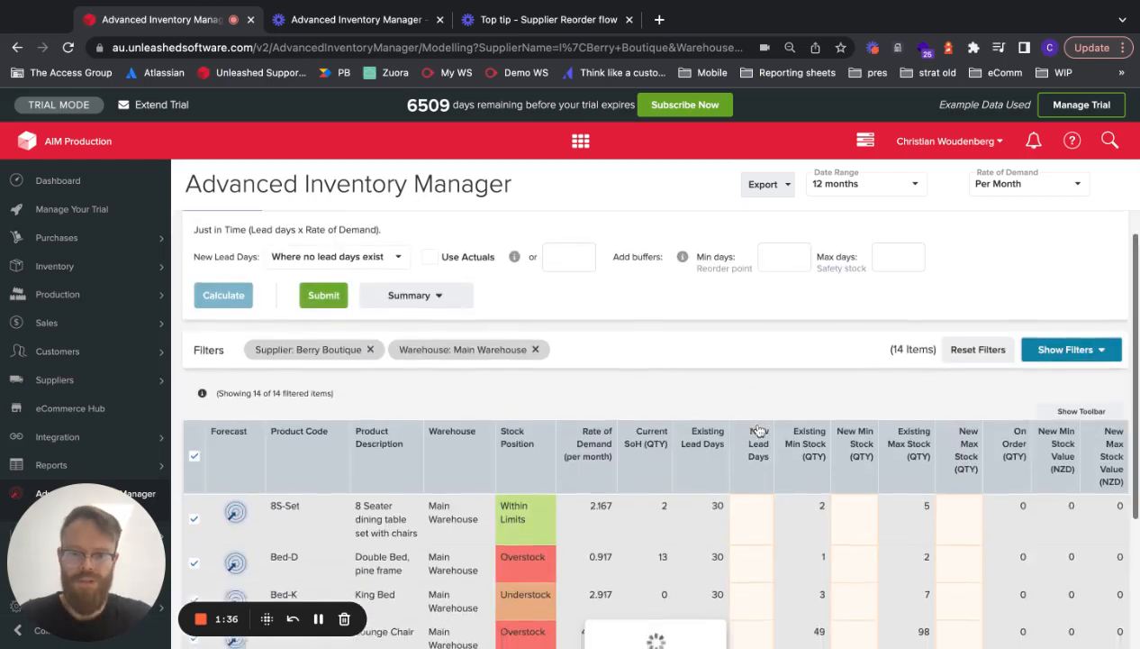
pyautogui.scroll(-2, 462, 505)
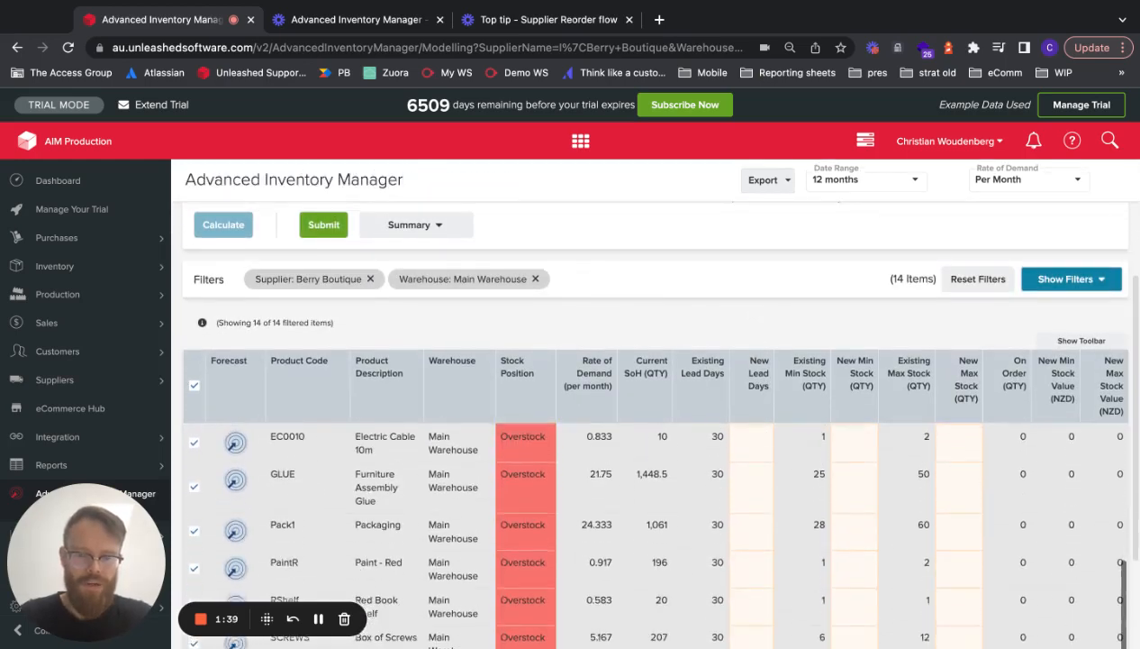
pyautogui.scroll(3, 462, 431)
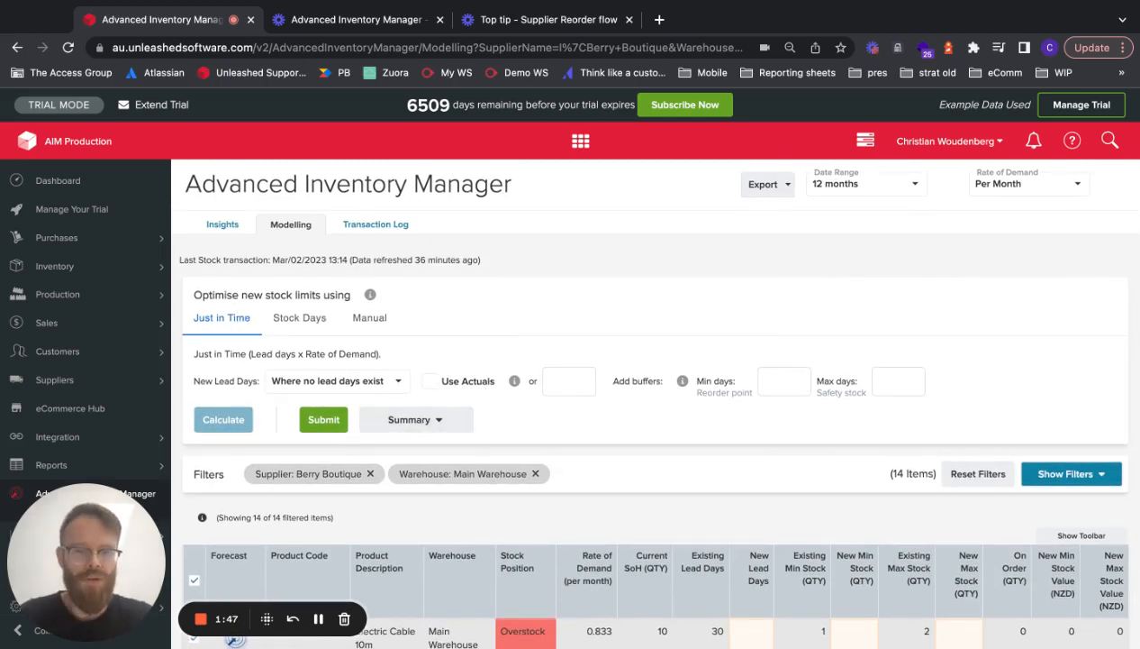
pyautogui.click(389, 380)
pyautogui.click(322, 429)
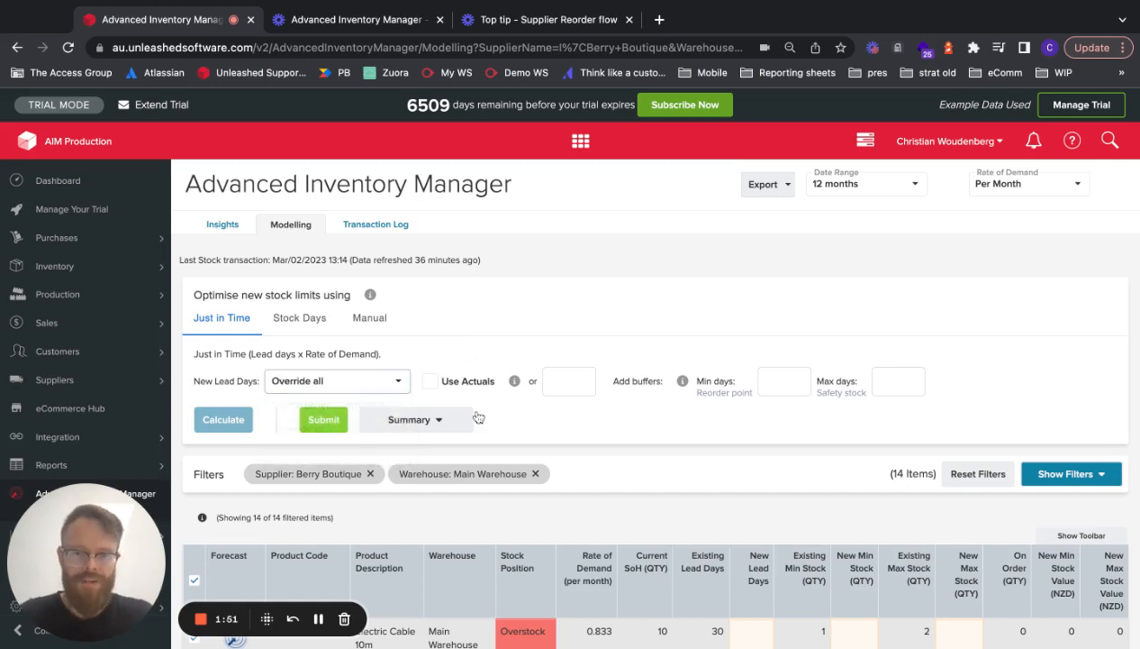
pyautogui.click(571, 381)
pyautogui.scroll(-4, 693, 541)
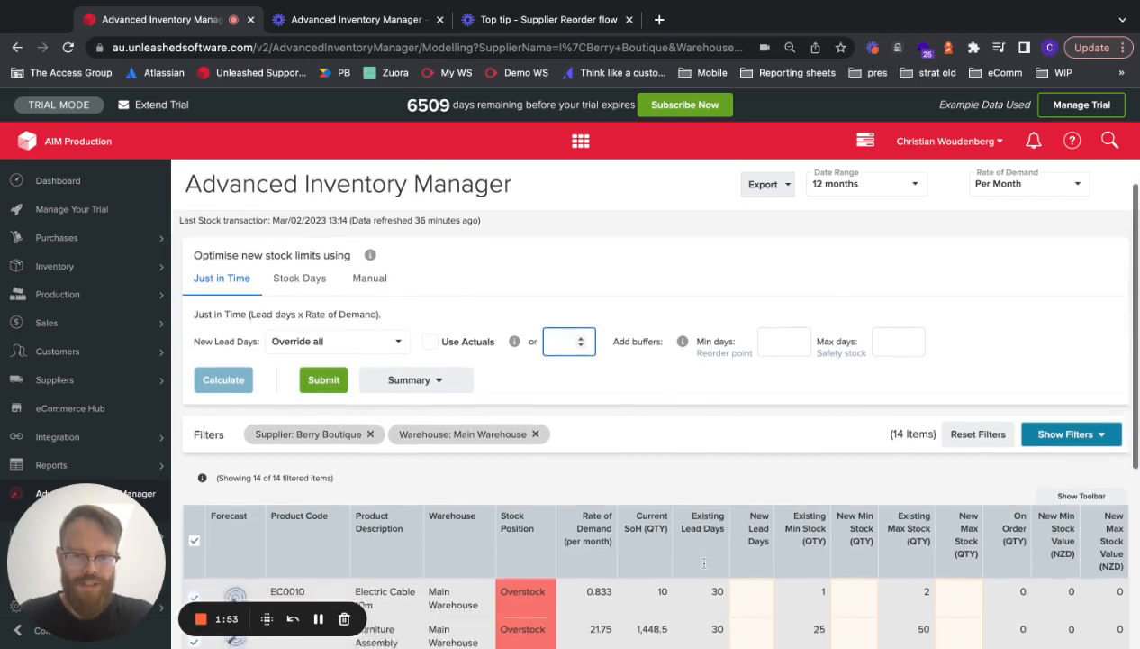
pyautogui.scroll(3, 704, 563)
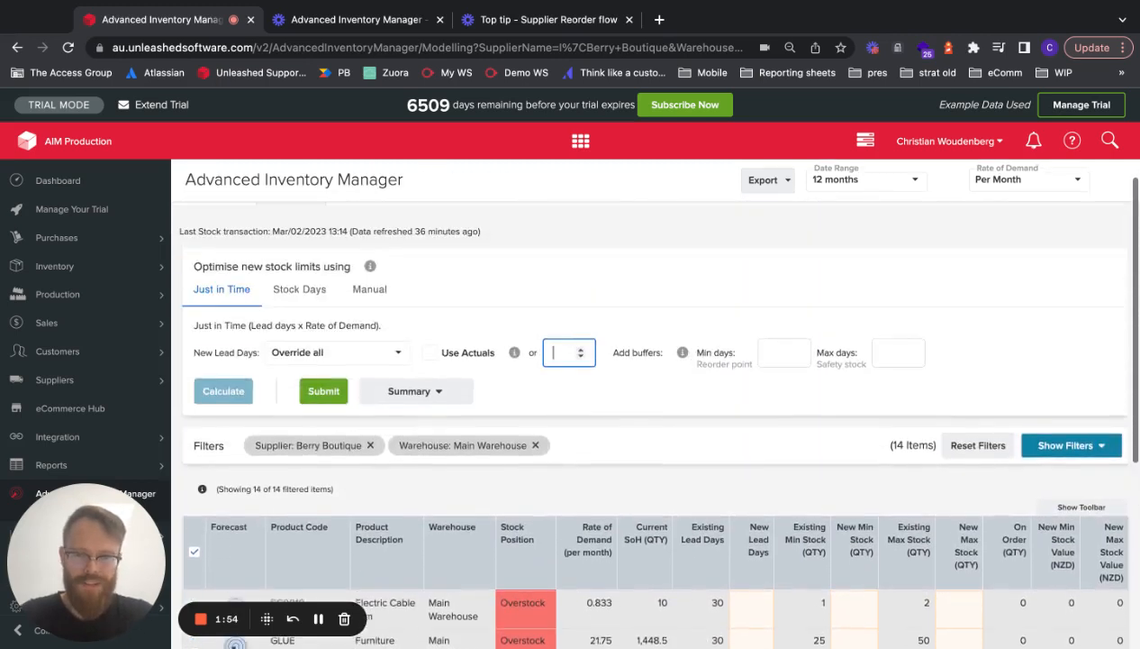
pyautogui.write('60')
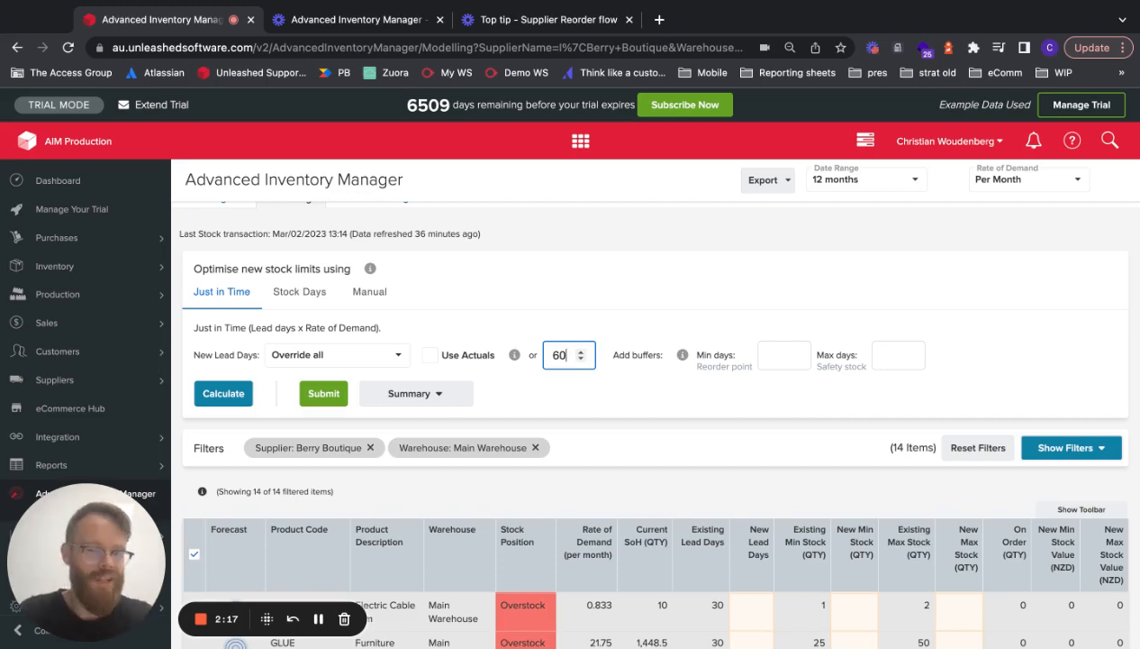
# Enter buffers of 10 Min days and 65 Max days
pyautogui.click(777, 355)
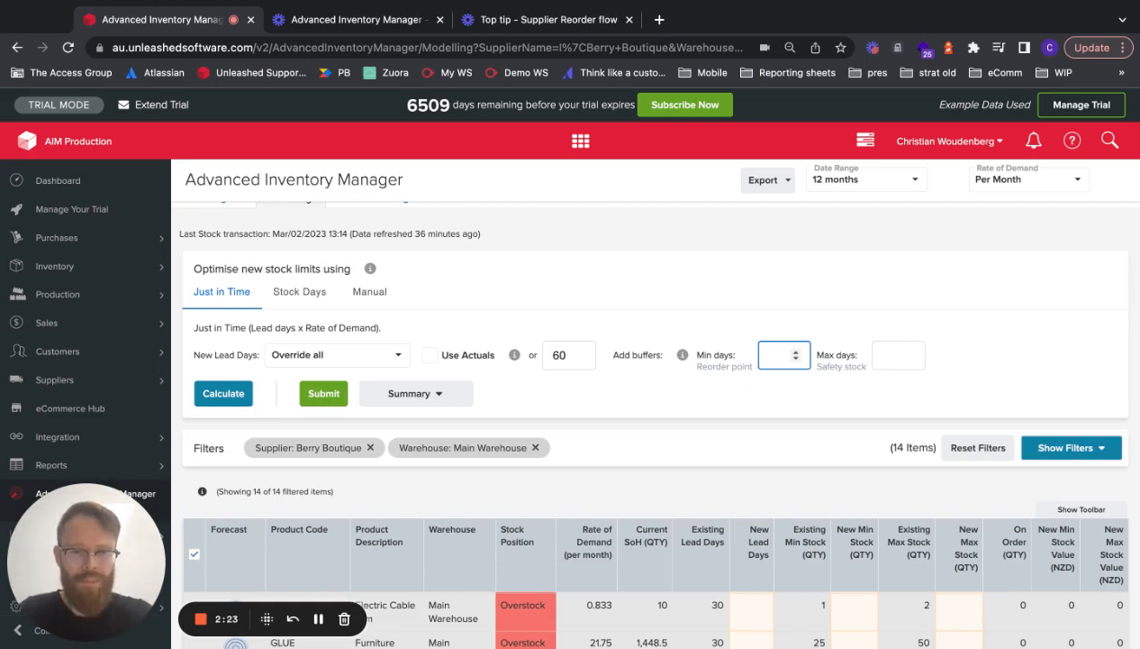
pyautogui.write('10')
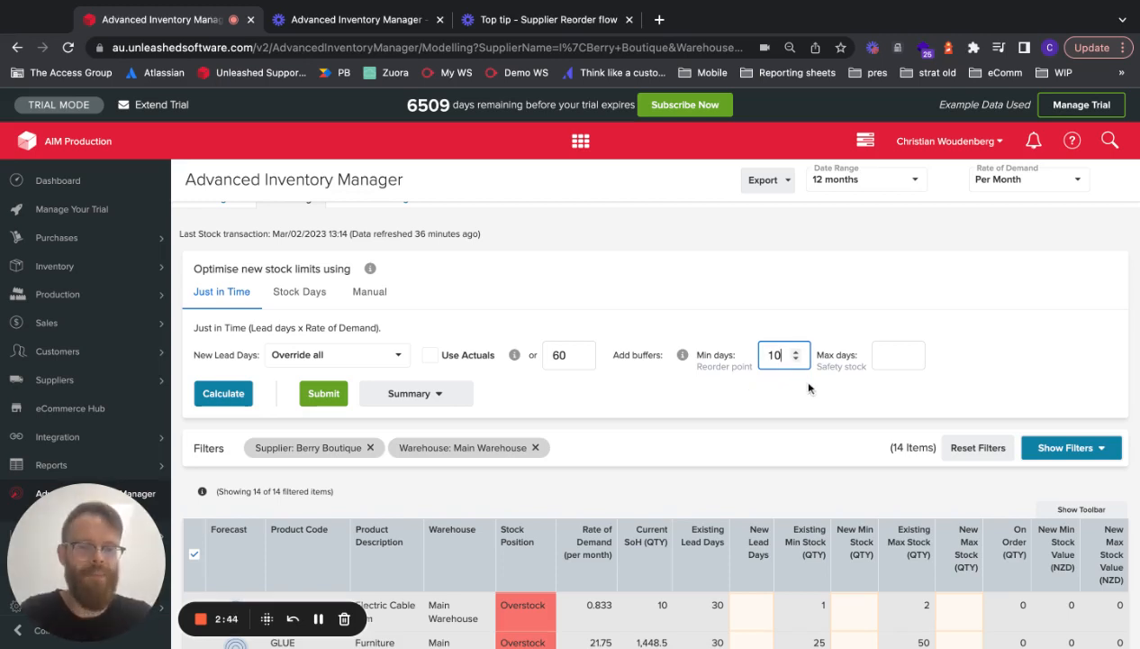
pyautogui.click(883, 356)
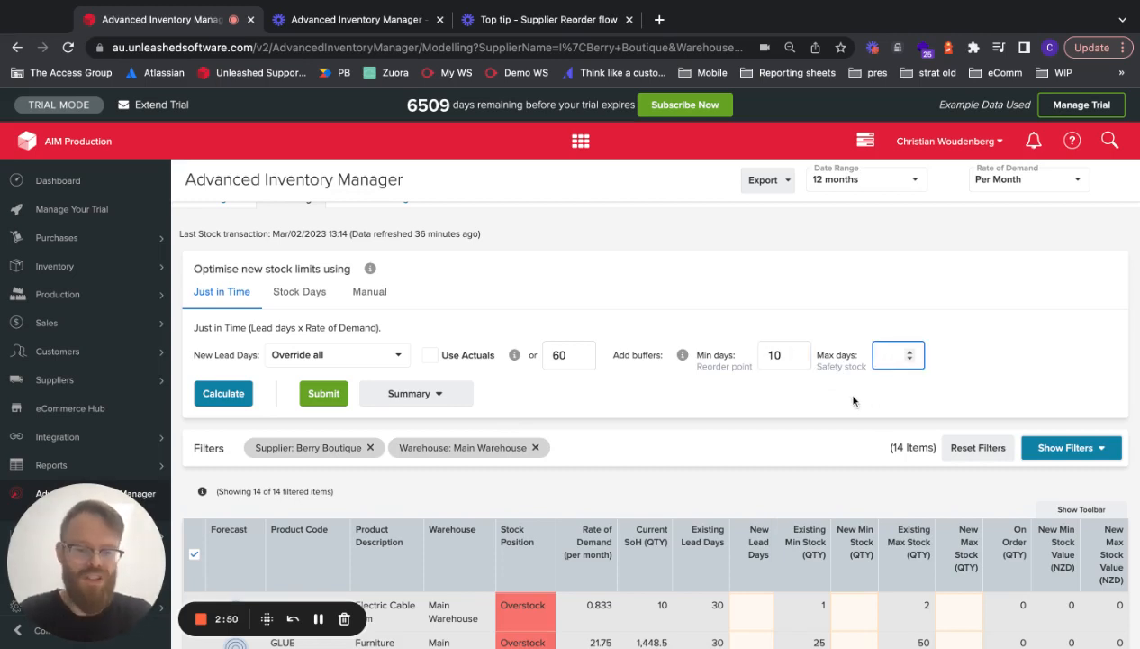
pyautogui.write('65')
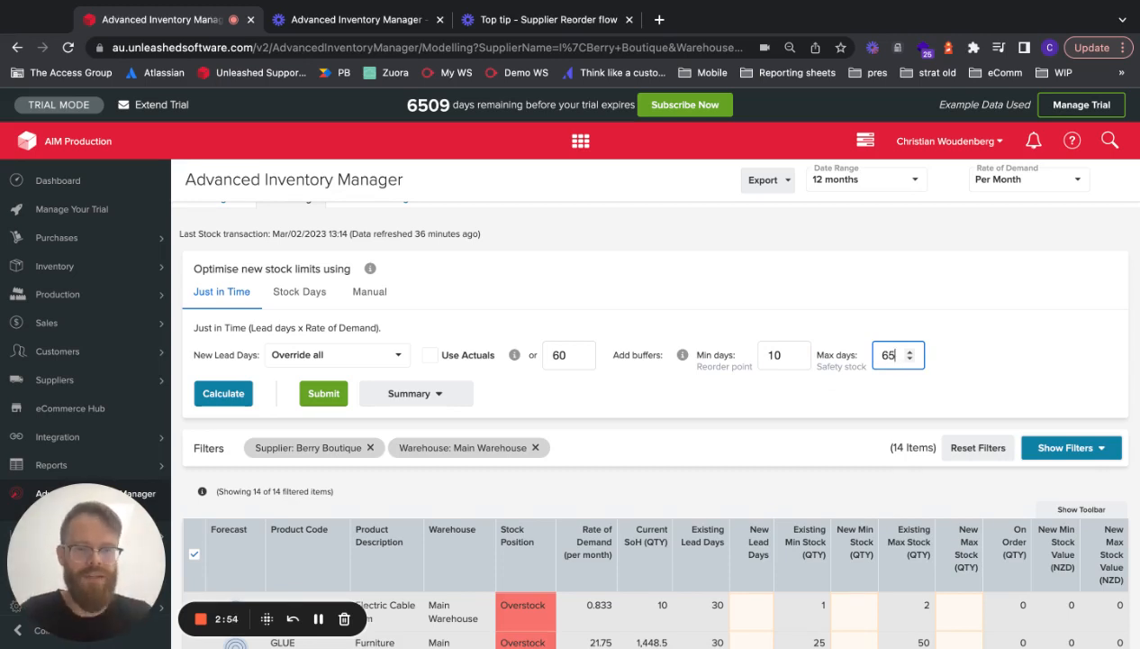
# Calculate the new min and max stock limits and review the results table
pyautogui.click(220, 398)
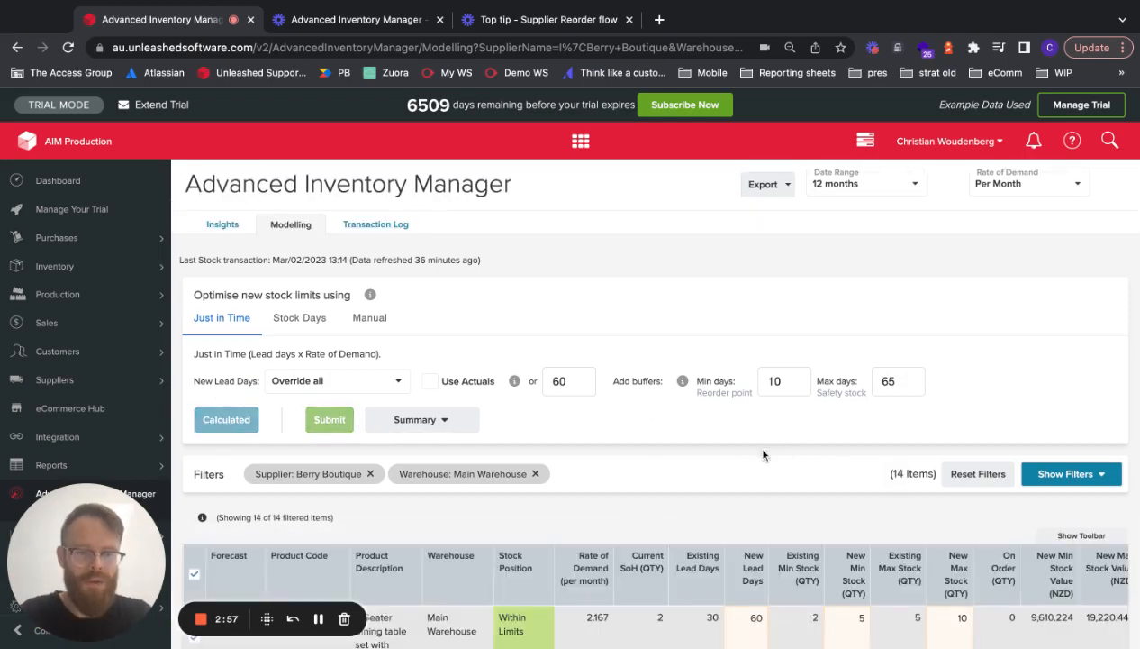
pyautogui.scroll(-3, 746, 461)
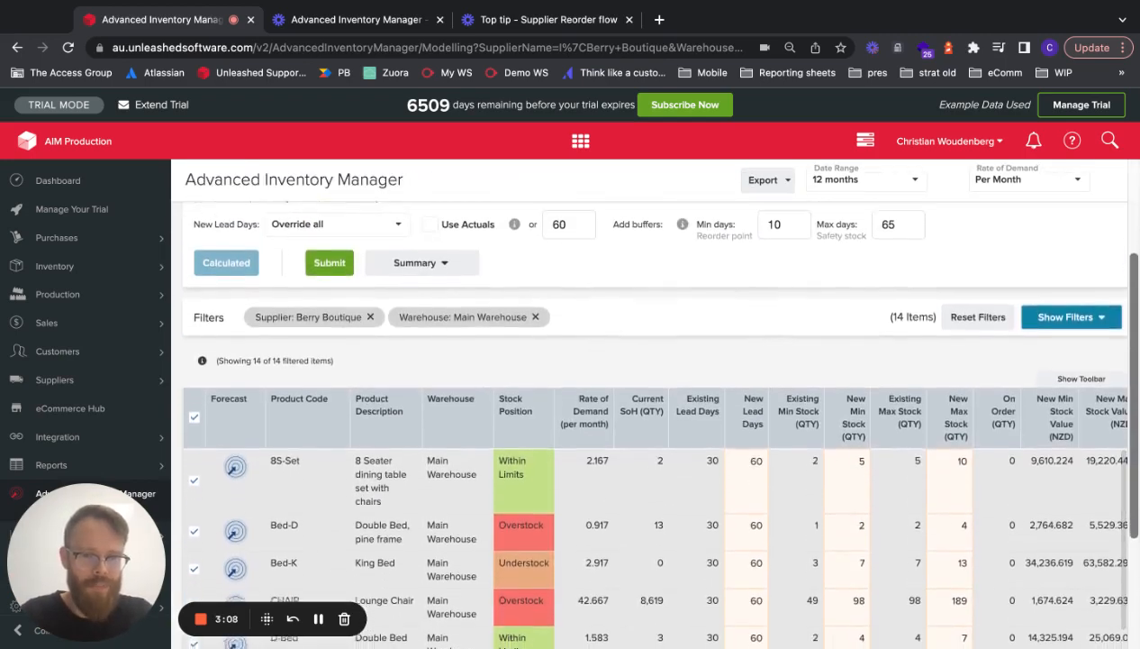
pyautogui.scroll(-1, 475, 301)
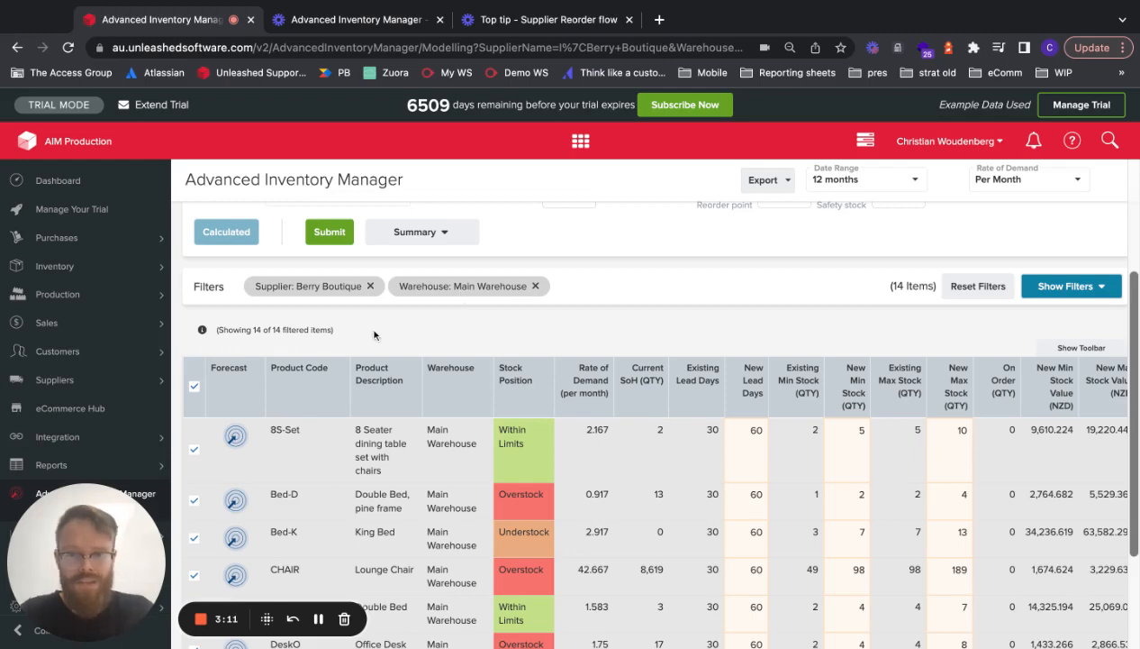
pyautogui.scroll(1, 375, 334)
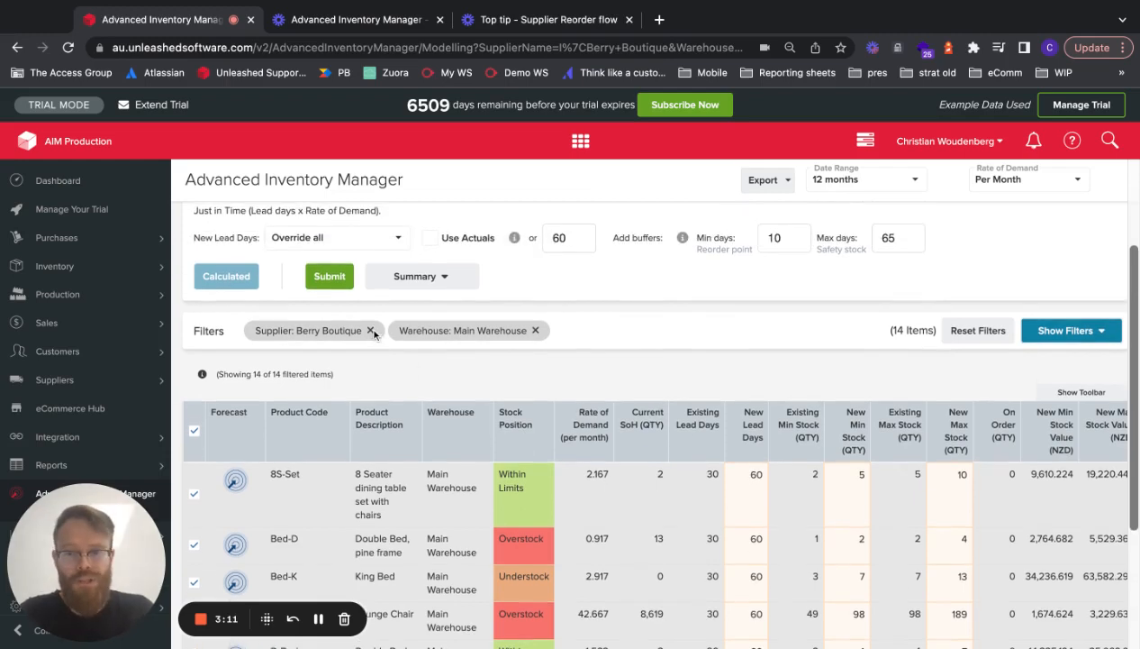
# Submit the new stock limits as a transaction named with the user's name and date 08-03-23
pyautogui.click(330, 282)
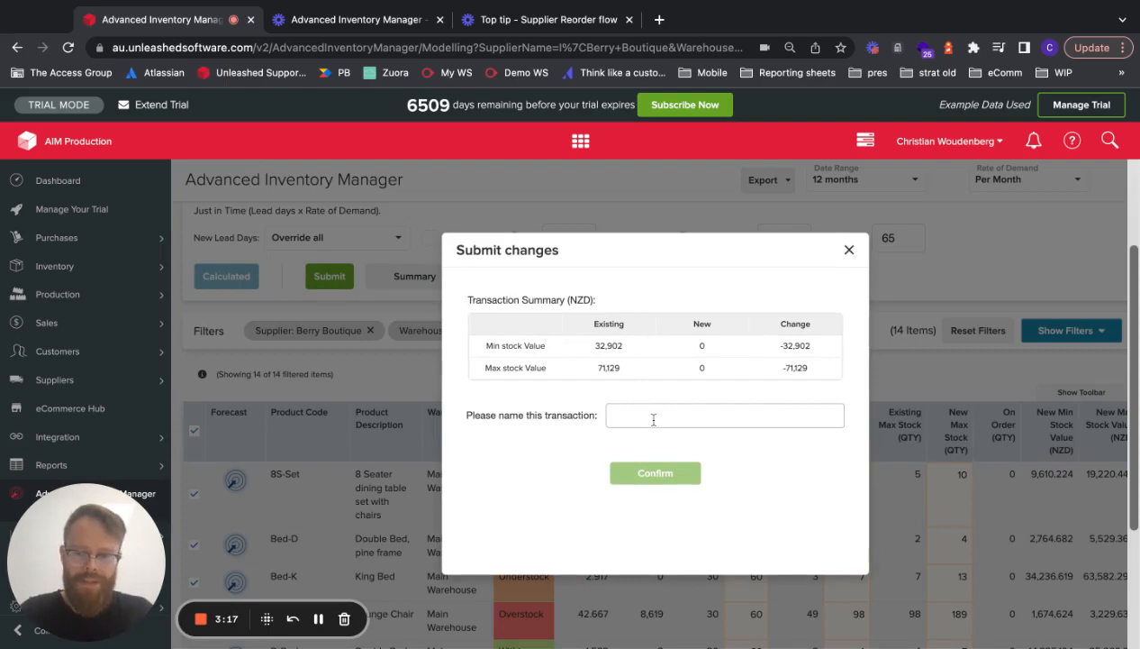
pyautogui.write('John Berry ')
pyautogui.write('0')
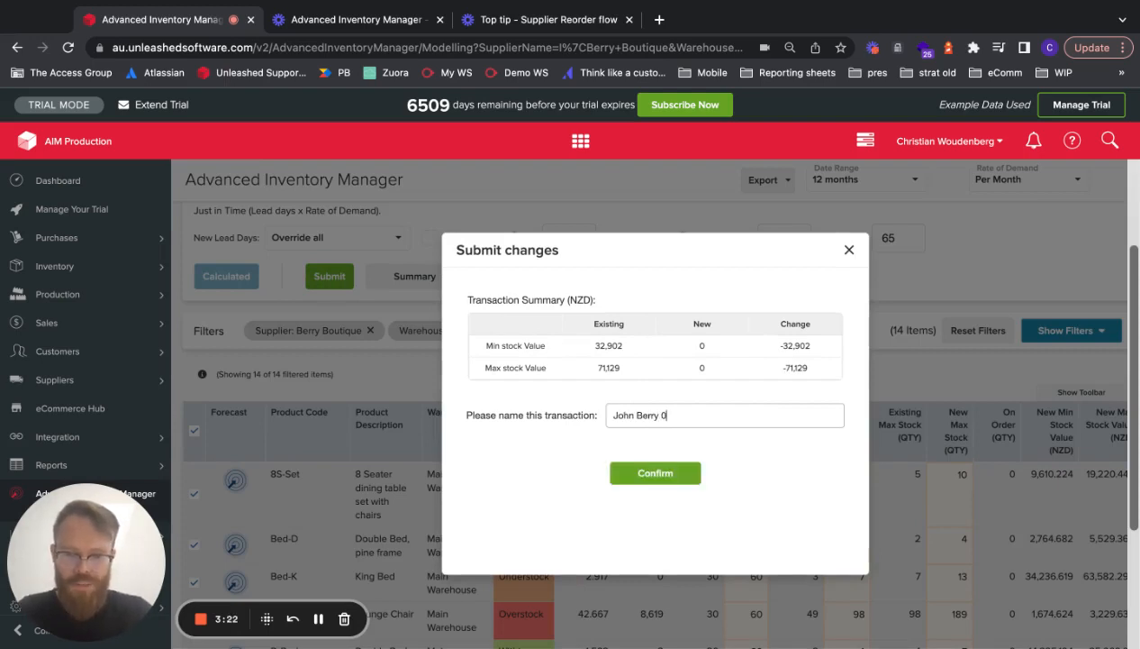
pyautogui.write('8-03-23')
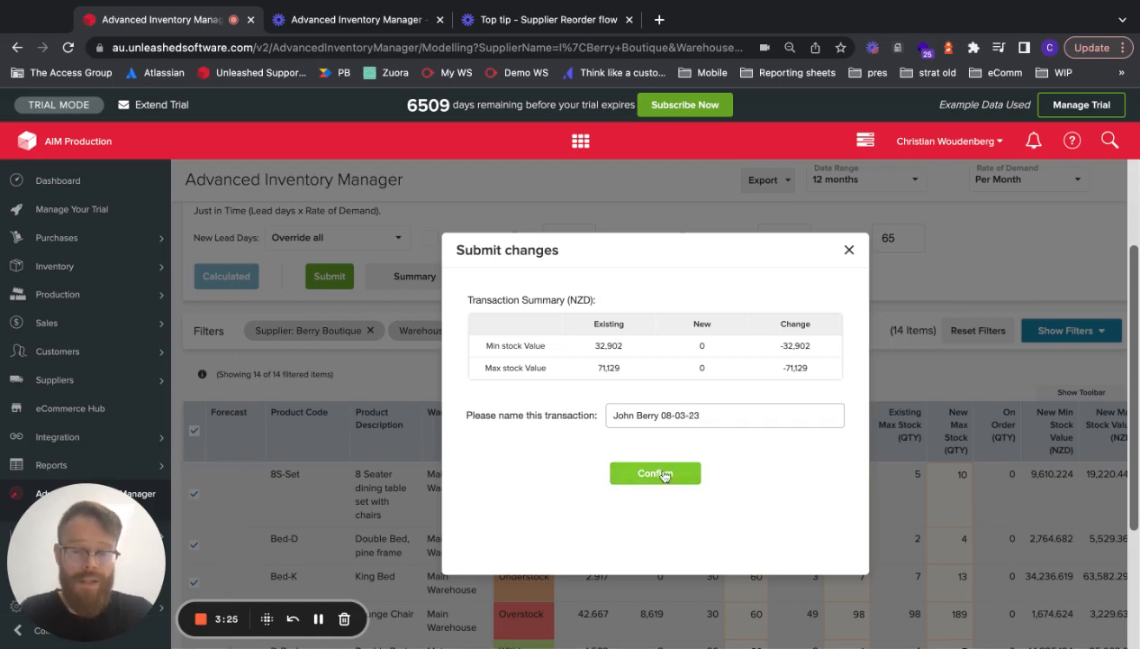
pyautogui.click(660, 474)
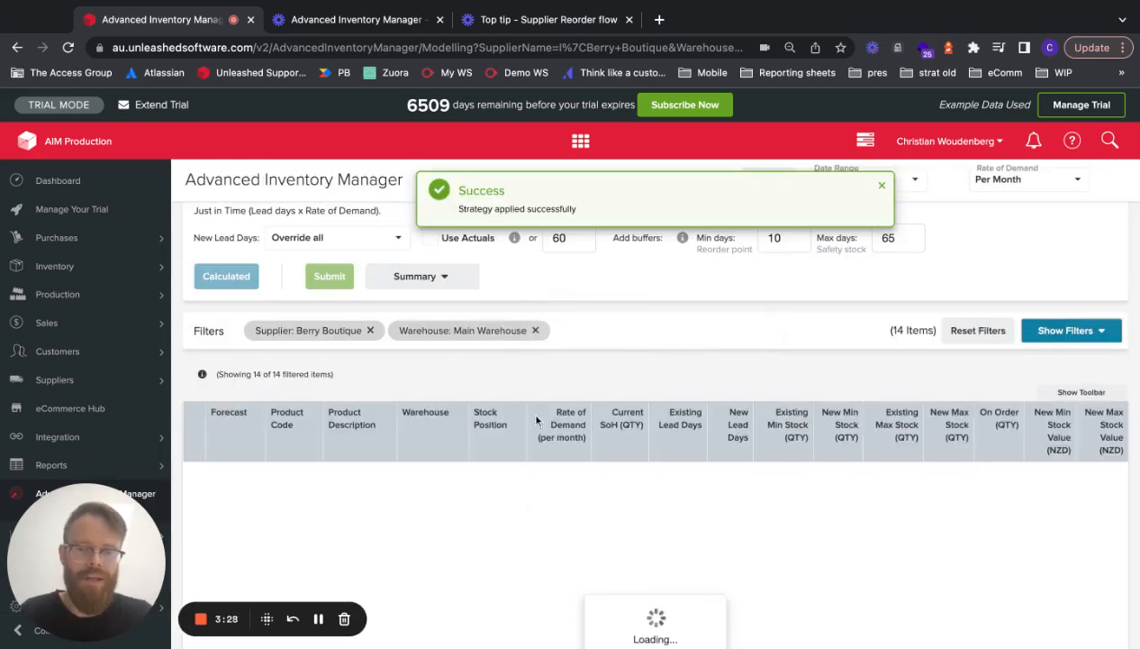
# Go to the Reorder Report under Purchase reports
pyautogui.click(68, 467)
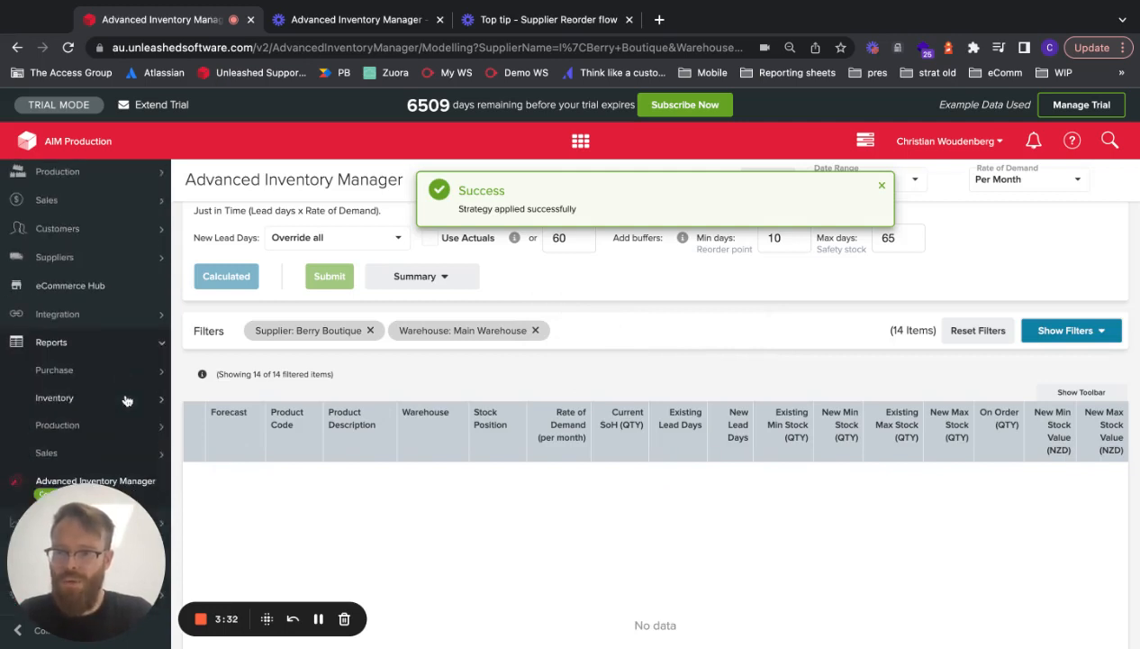
pyautogui.click(89, 372)
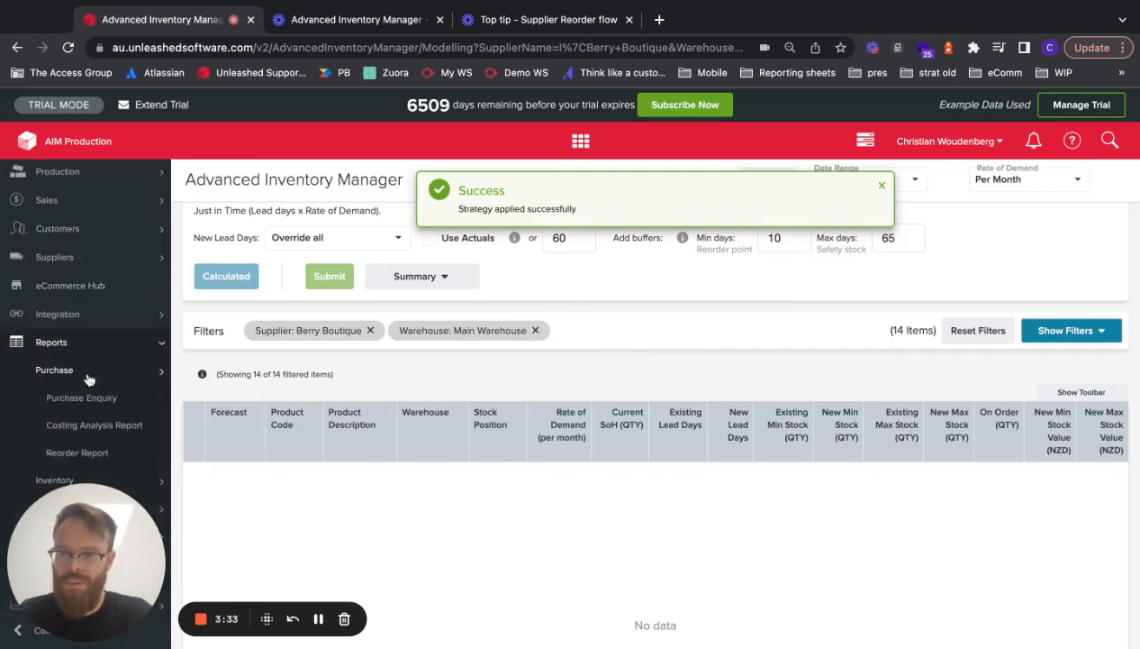
pyautogui.click(104, 454)
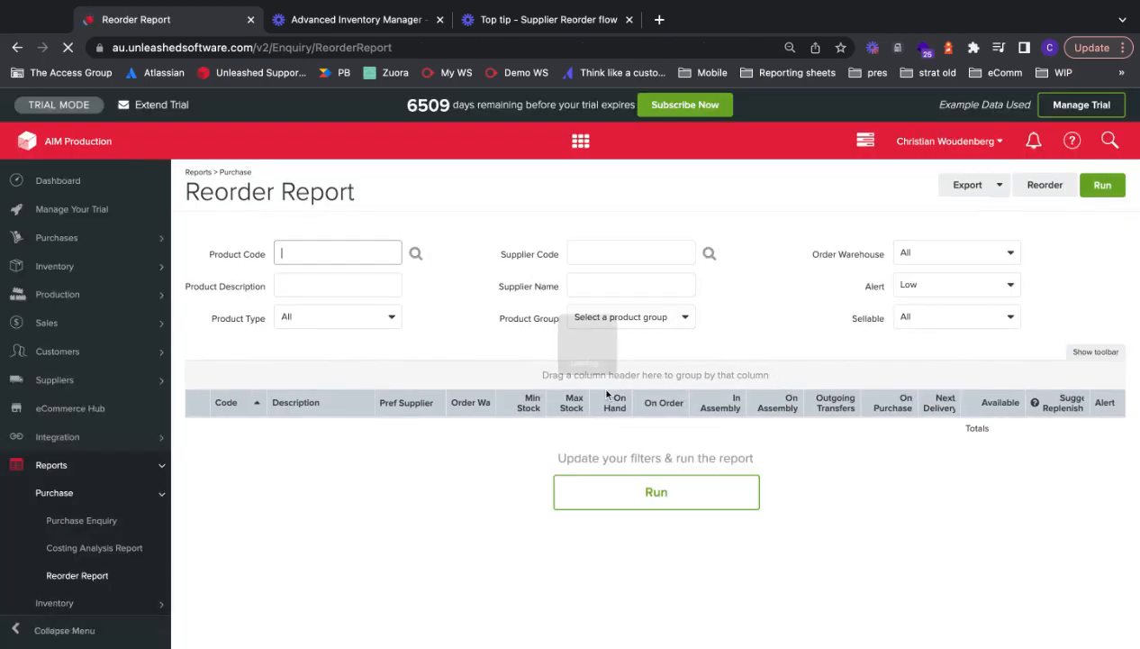
# Run the Reorder Report for supplier Berry Boutique and order warehouse Main Warehouse
pyautogui.click(599, 284)
pyautogui.write('berry')
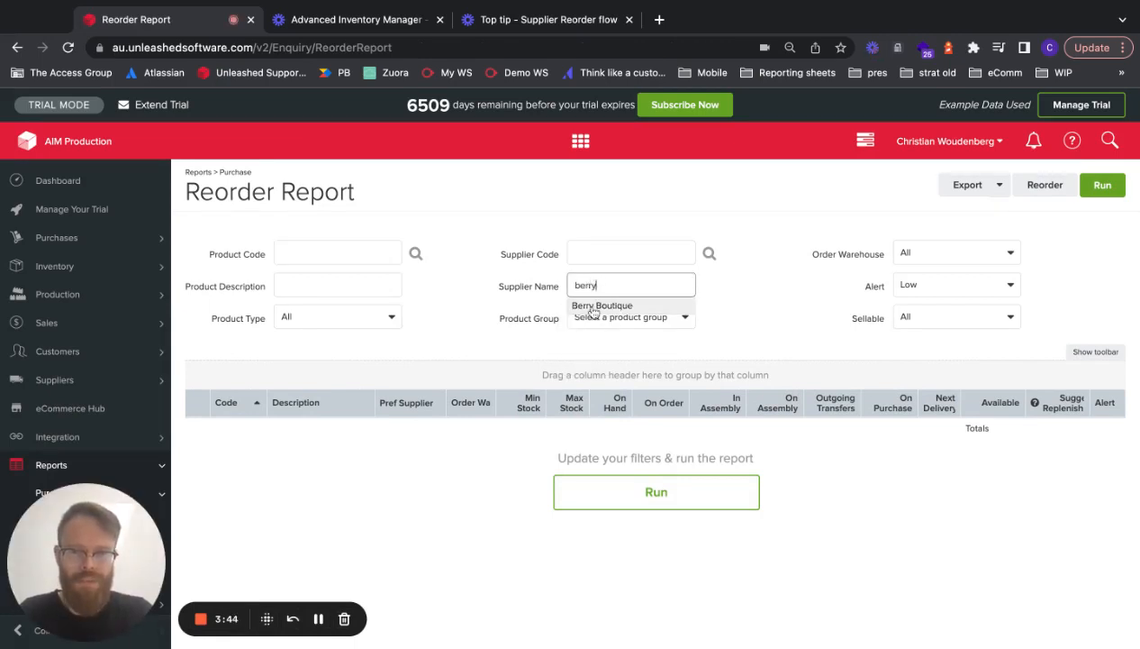
pyautogui.click(596, 306)
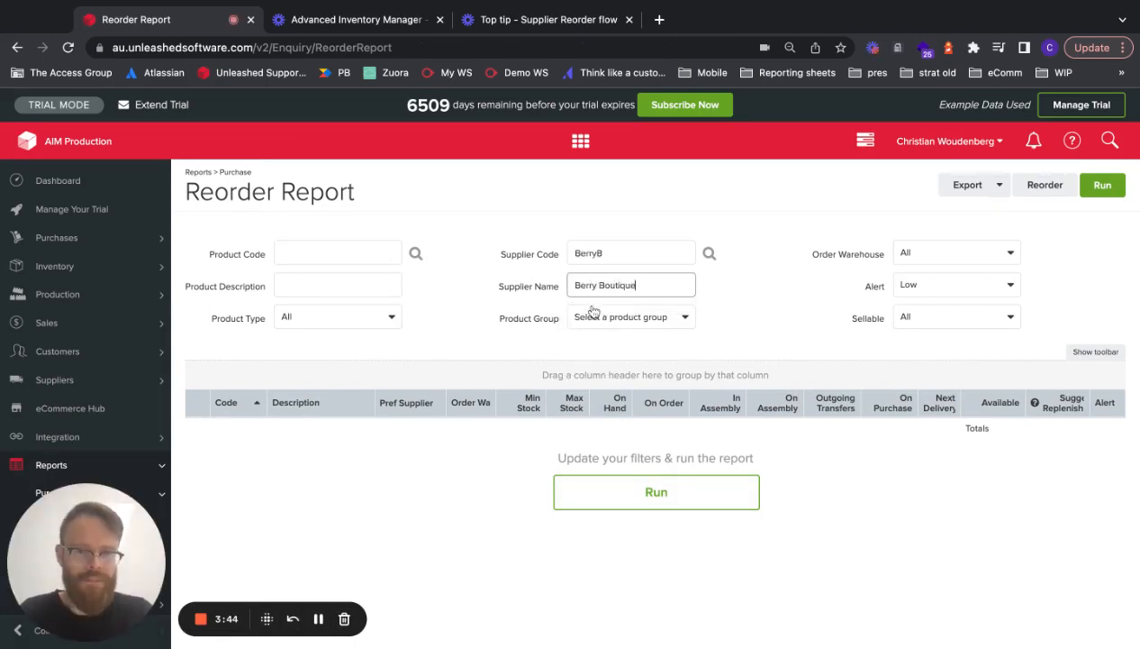
pyautogui.click(943, 259)
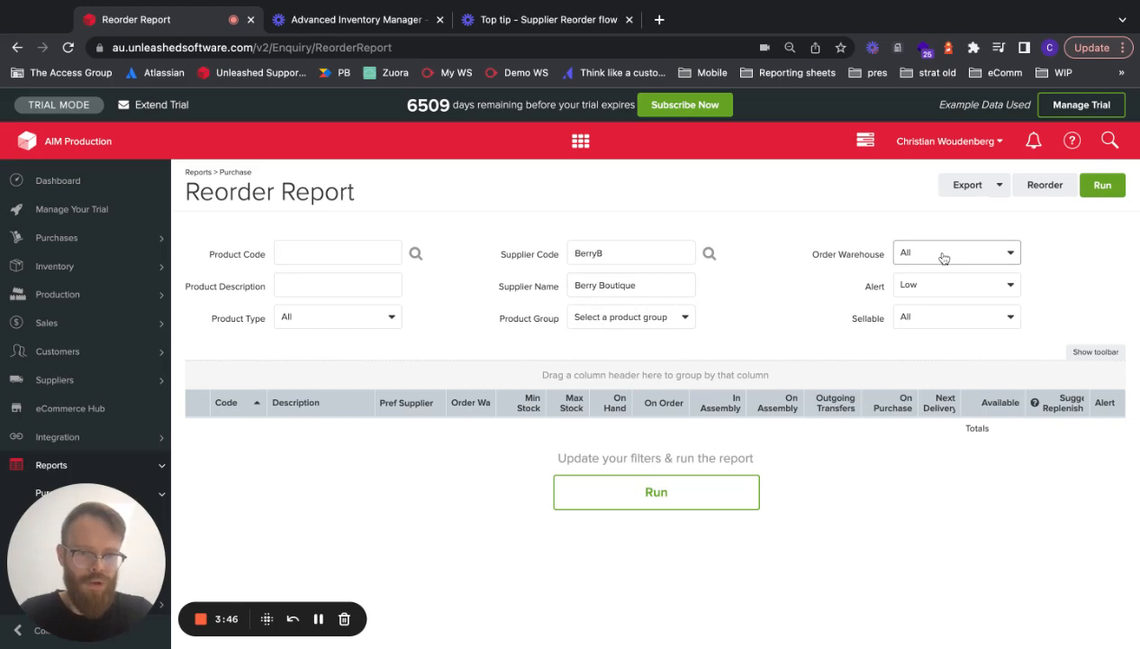
pyautogui.click(943, 325)
pyautogui.click(716, 496)
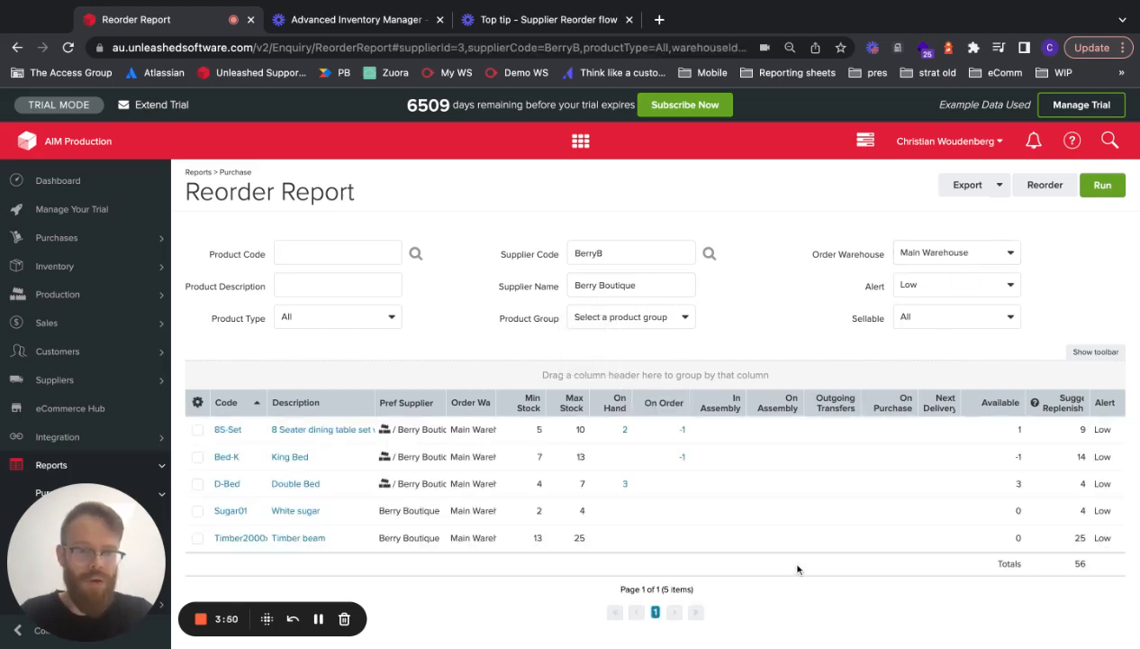
# Select all five low-alert items in the Reorder Report
pyautogui.scroll(-1, 797, 569)
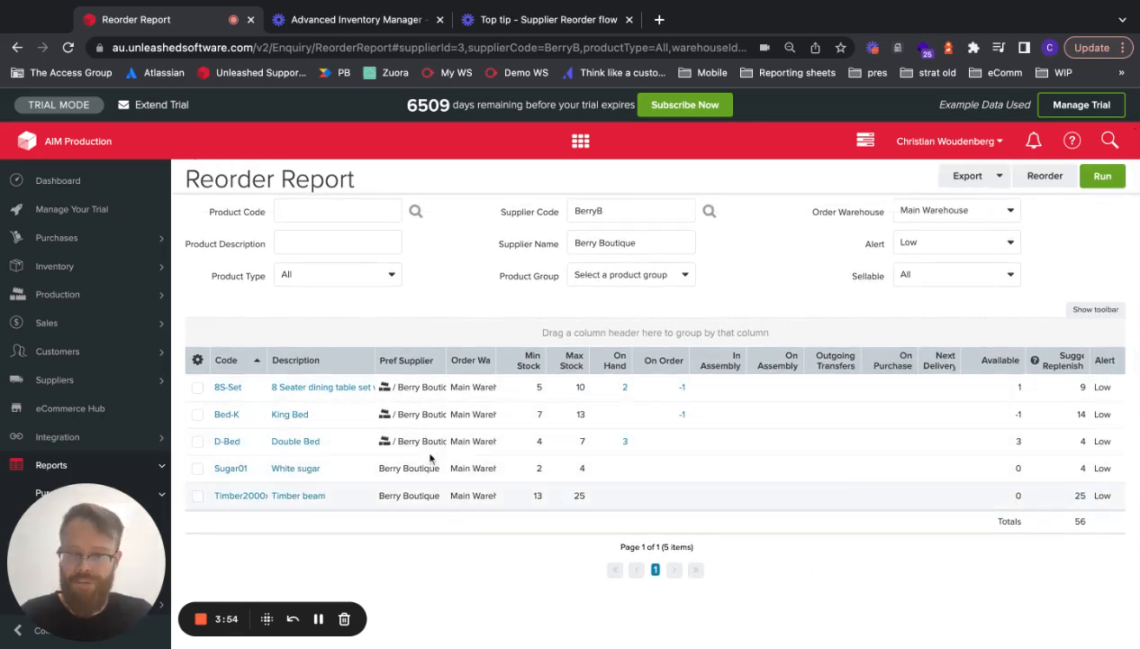
pyautogui.click(198, 360)
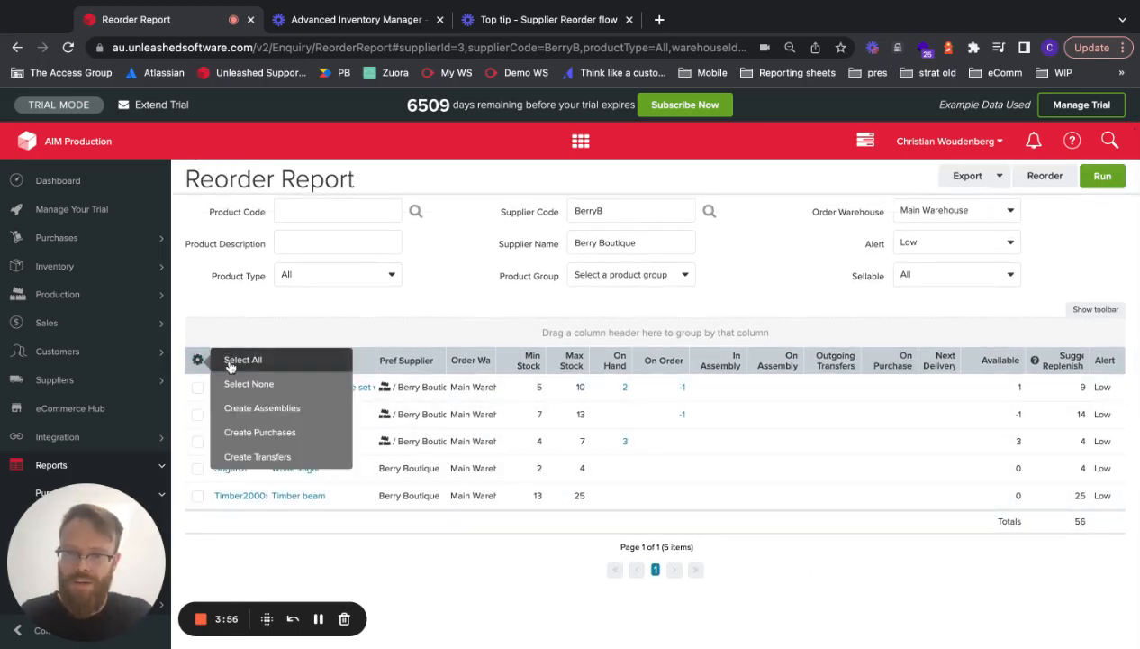
pyautogui.click(232, 362)
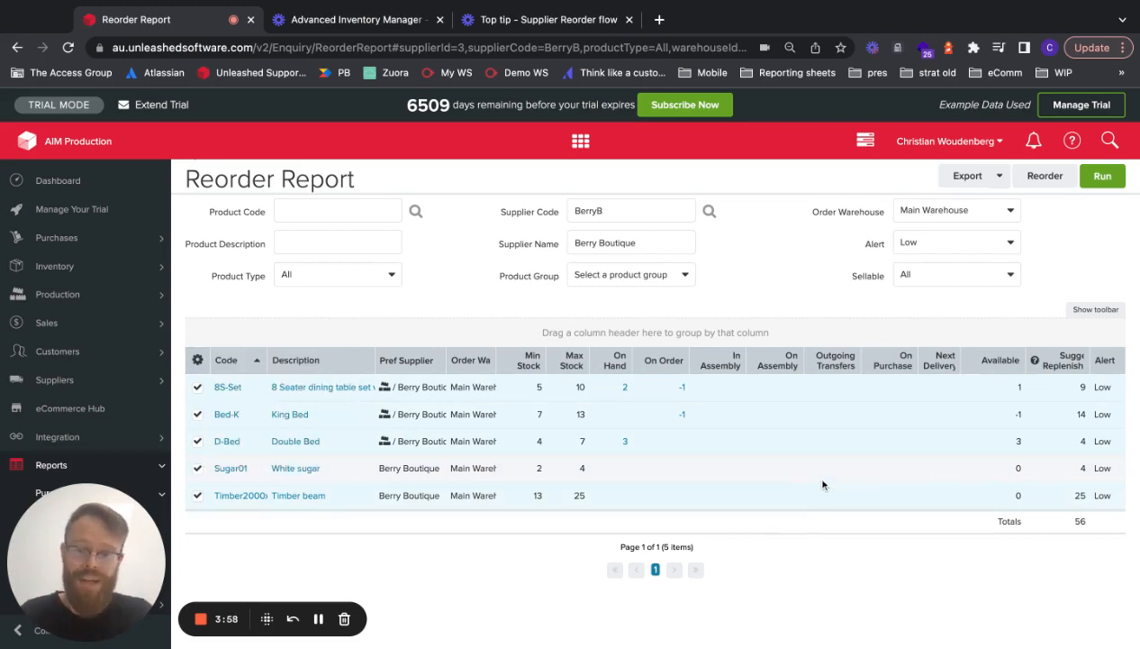
# Clear the Alert filter, rerun to show all 14 items, and tick Electric Cable 10m (EC0010)
pyautogui.click(970, 244)
pyautogui.click(969, 225)
pyautogui.click(1099, 182)
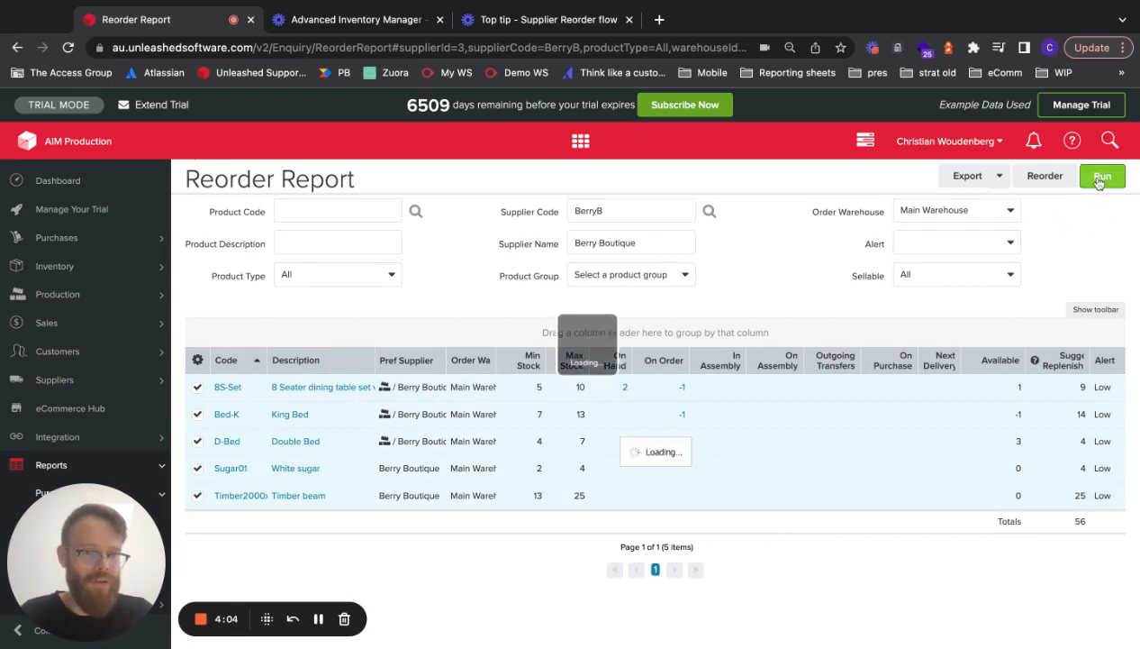
pyautogui.scroll(-2, 1099, 357)
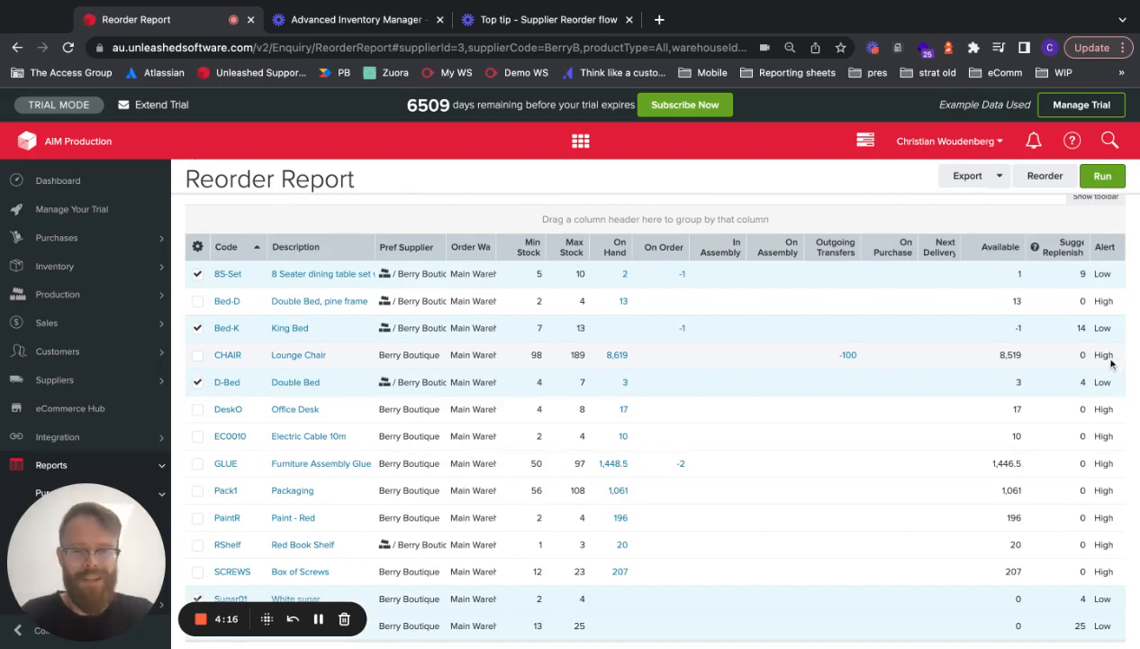
pyautogui.click(599, 443)
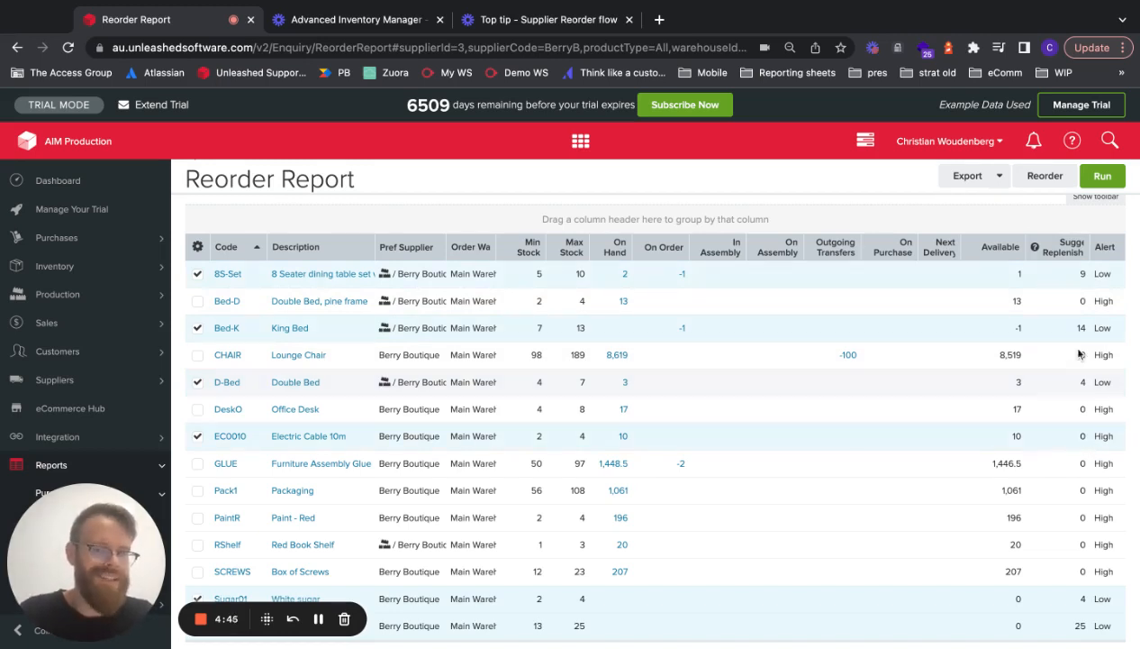
pyautogui.scroll(-3, 618, 452)
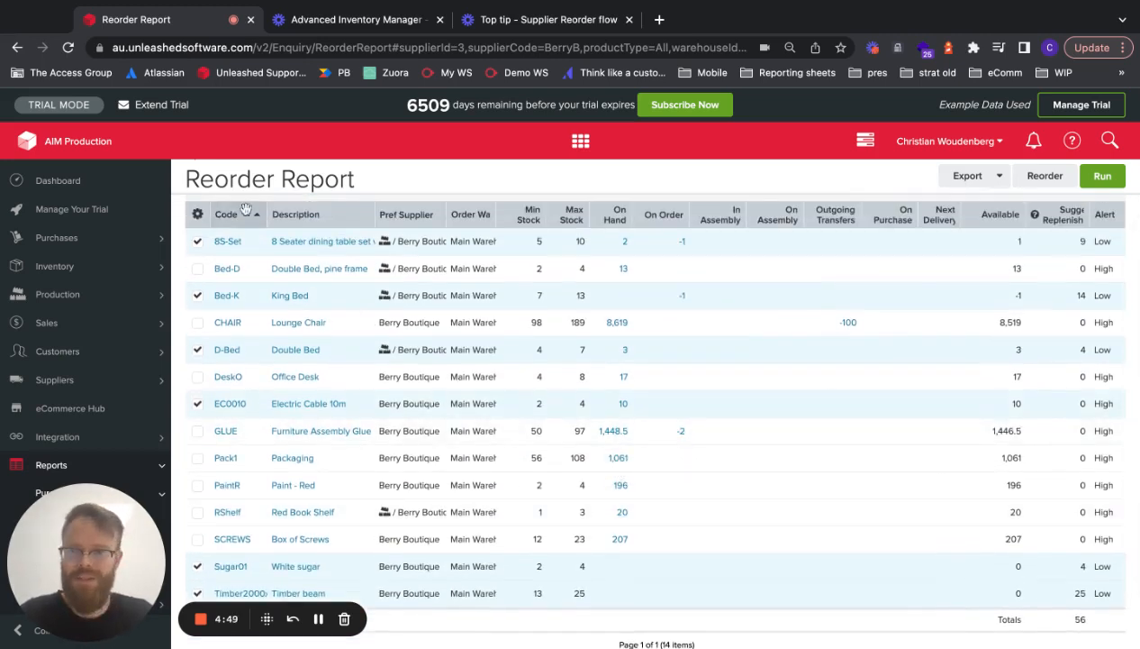
# Create purchase orders for the six ticked items, setting Electric Cable 10m quantity to 2
pyautogui.click(197, 214)
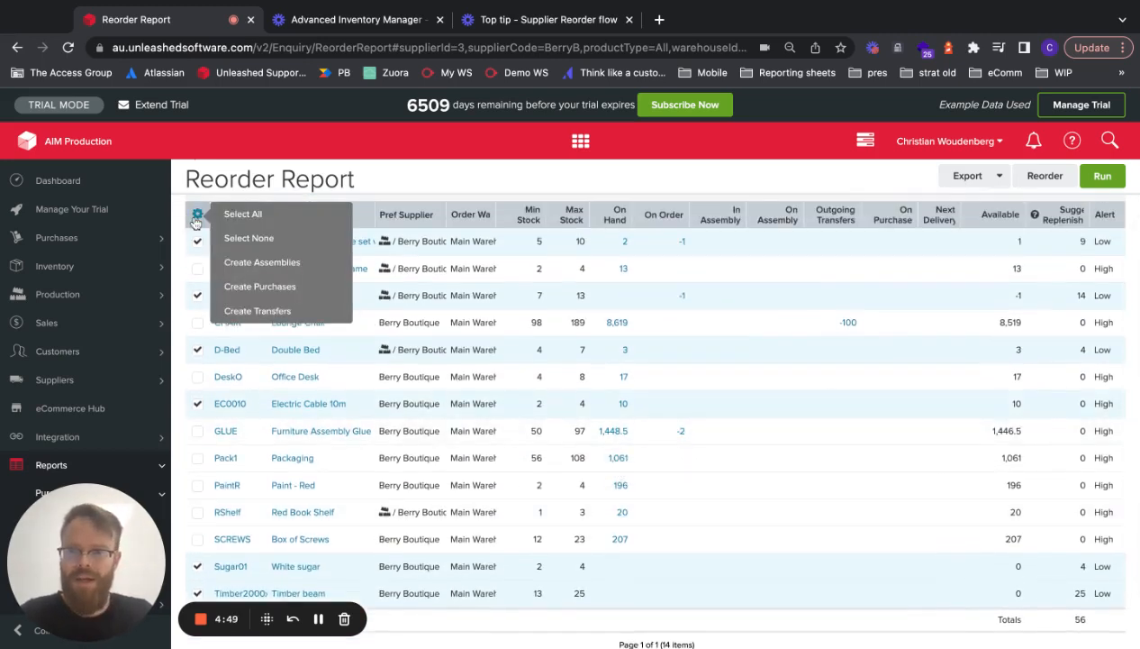
pyautogui.click(258, 288)
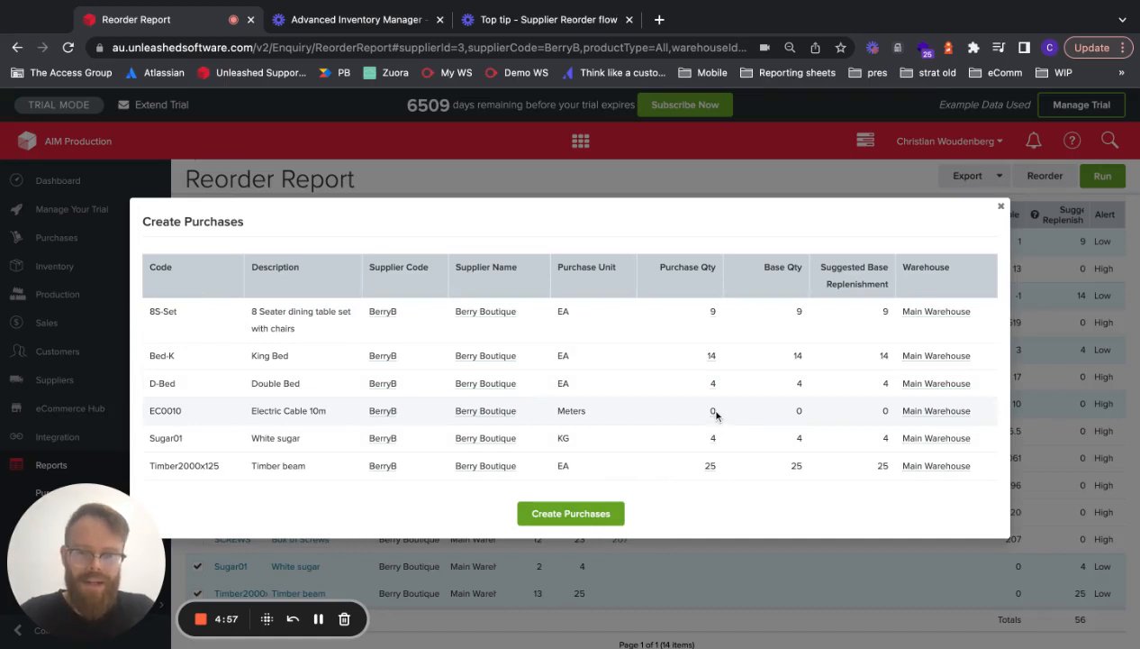
pyautogui.click(716, 415)
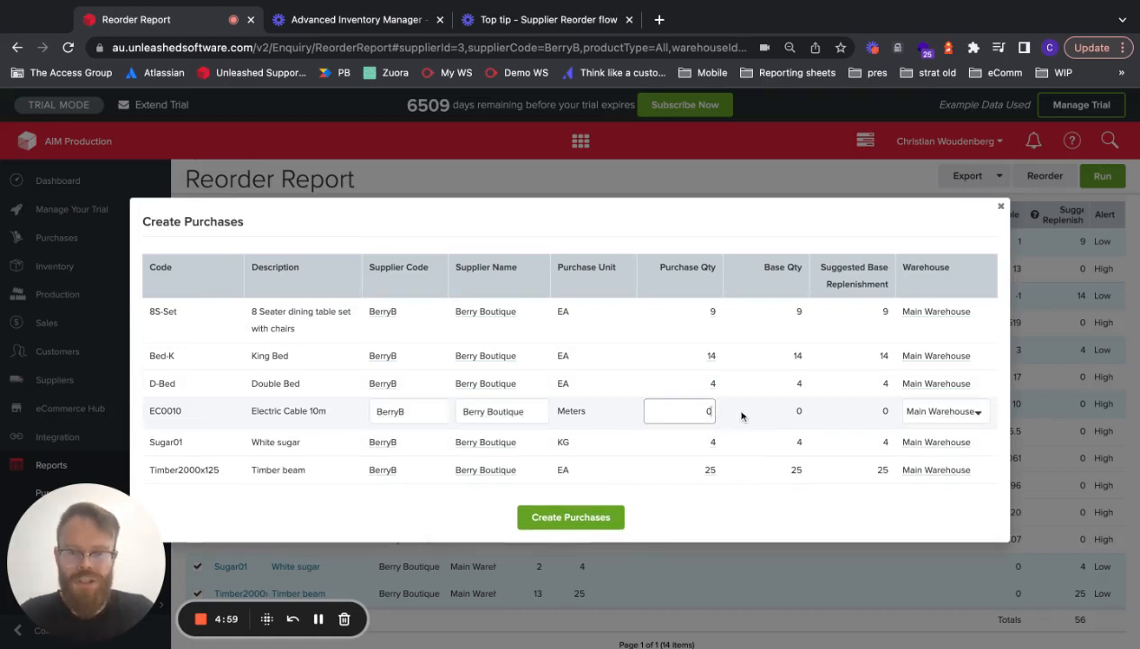
pyautogui.press('BackSpace')
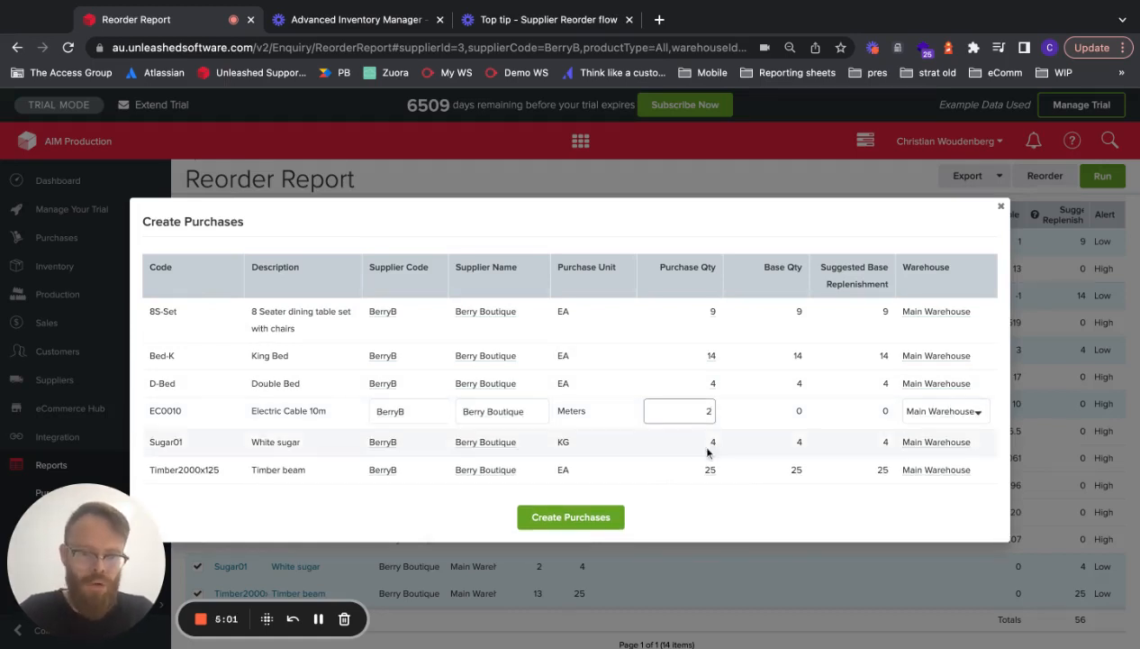
pyautogui.click(734, 509)
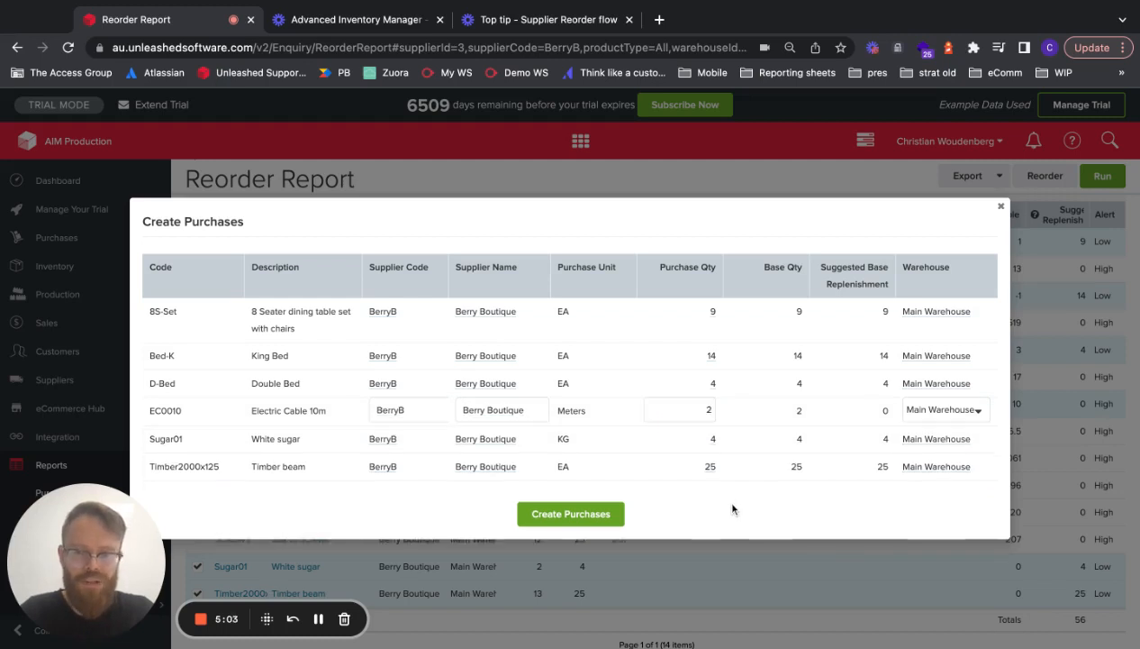
pyautogui.click(593, 516)
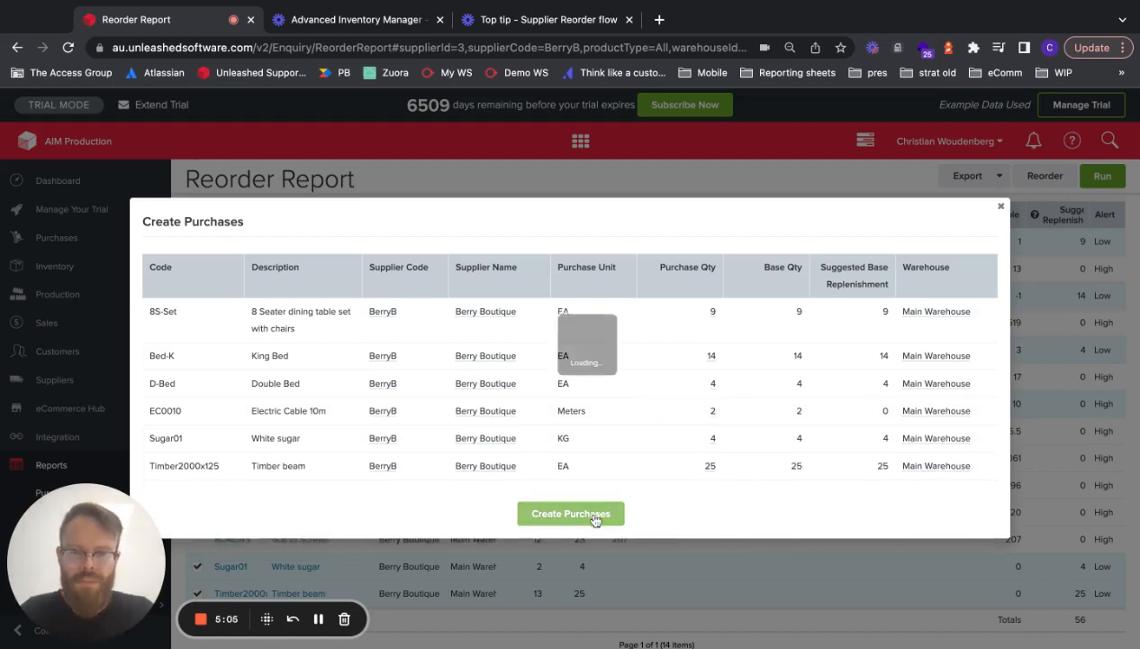